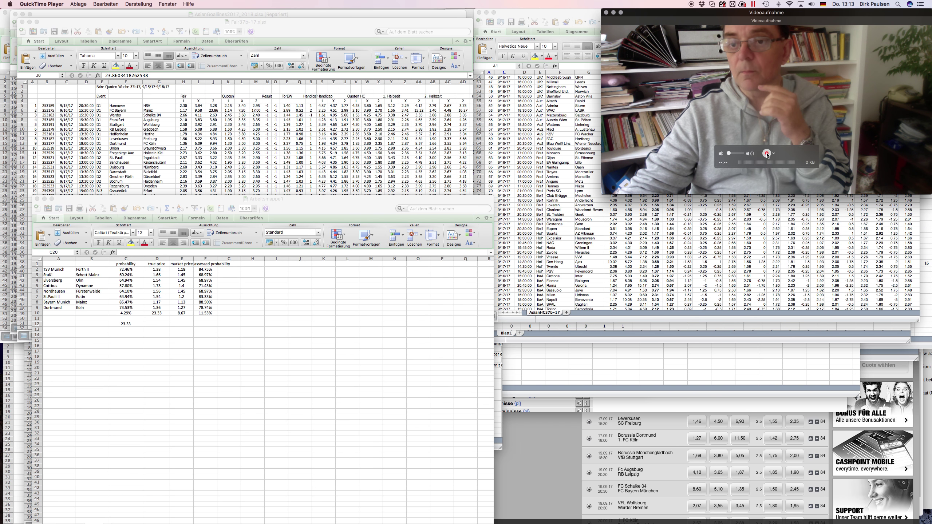
pyautogui.moveTo(823, 11)
pyautogui.mouseDown()
pyautogui.moveTo(687, 10)
pyautogui.moveTo(807, 11)
pyautogui.mouseUp()
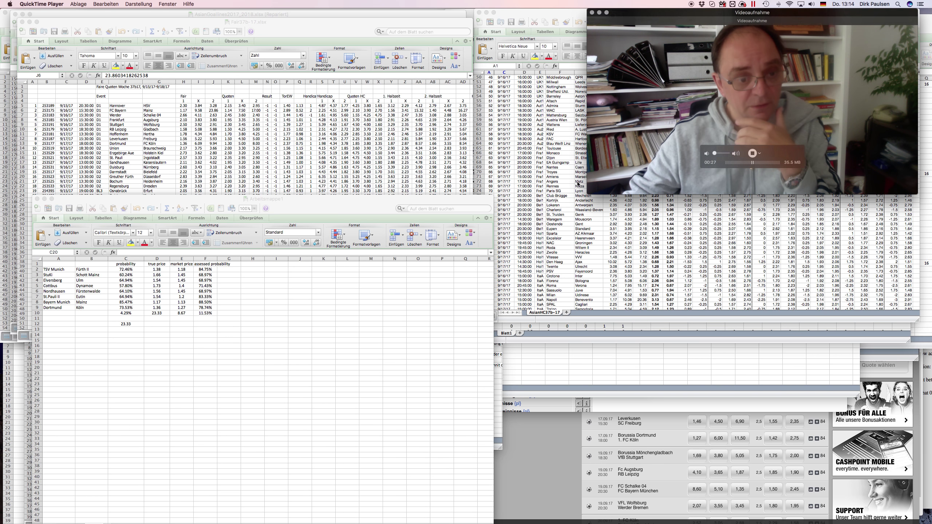
# Step: Set the market price of the Elversberg–Ulm match in cell E4 to 1.5
pyautogui.click(181, 305)
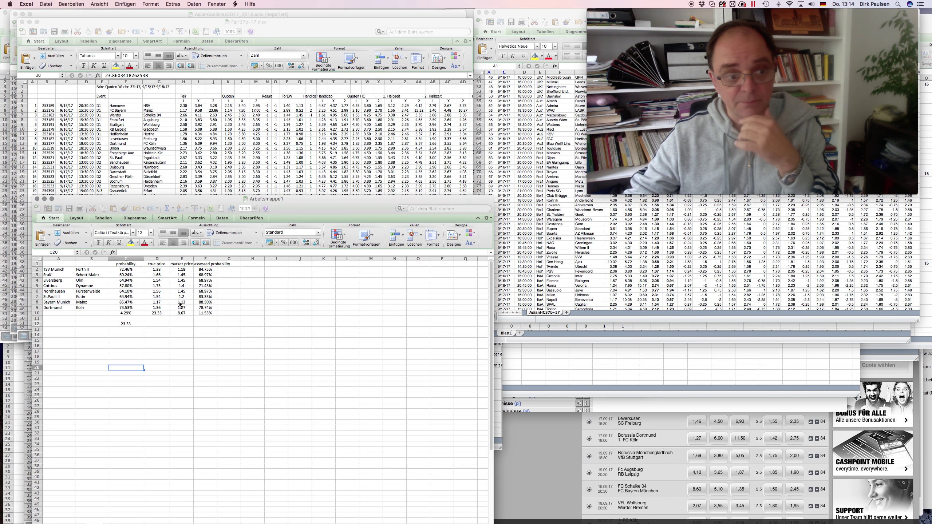
pyautogui.click(183, 281)
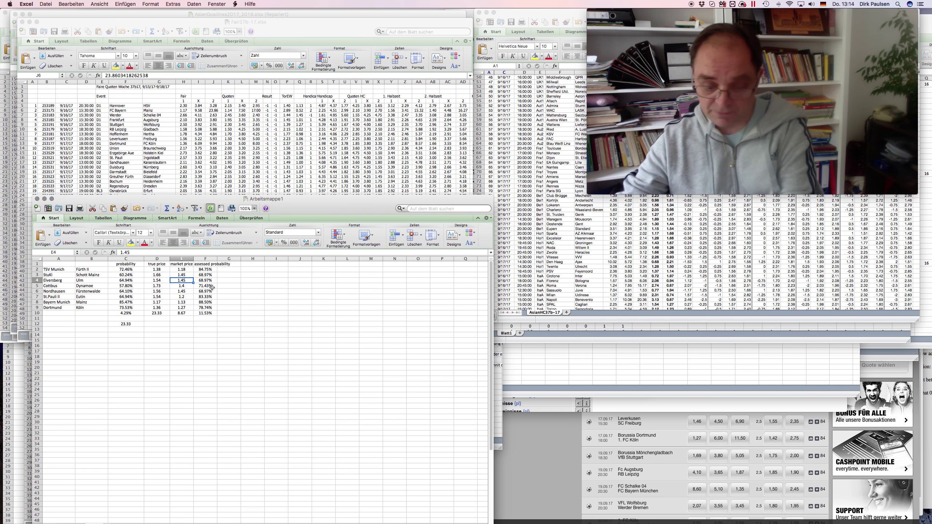
pyautogui.write('1.5')
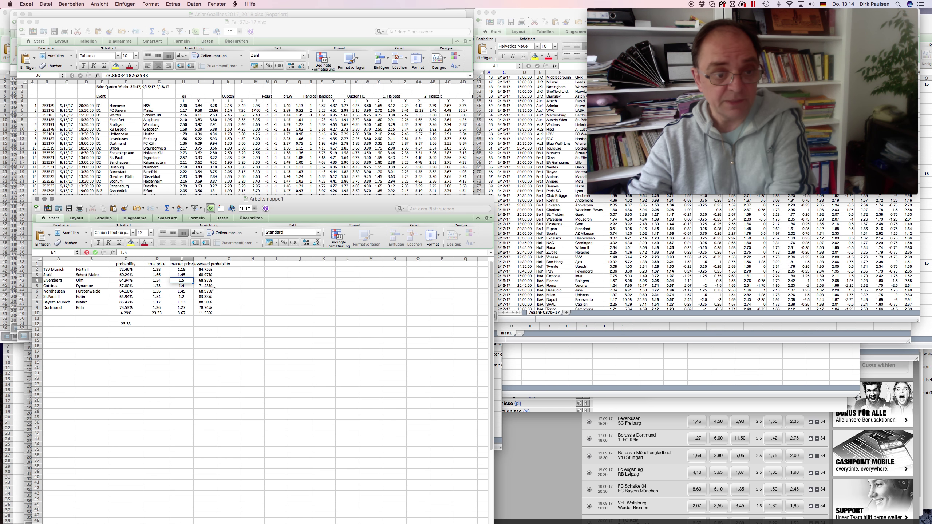
pyautogui.press('Return')
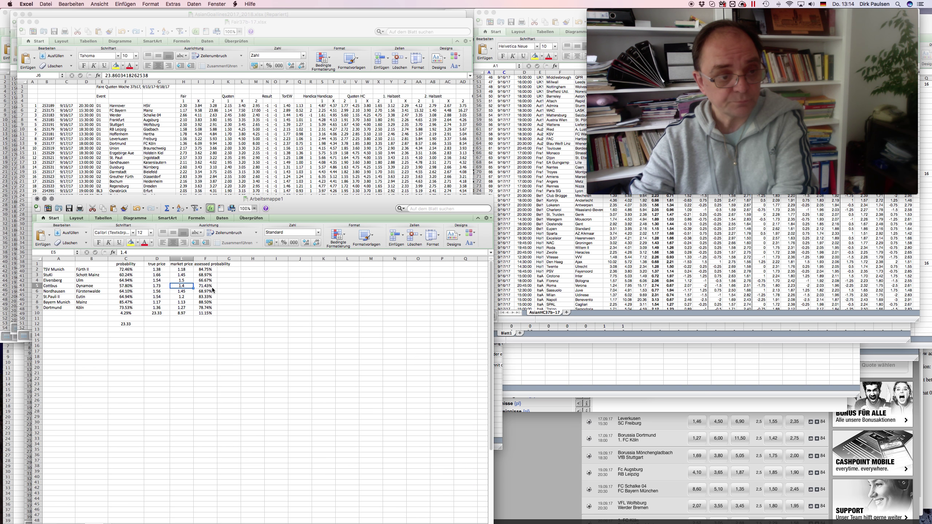
pyautogui.press('Up')
pyautogui.press('Up')
pyautogui.press('Down')
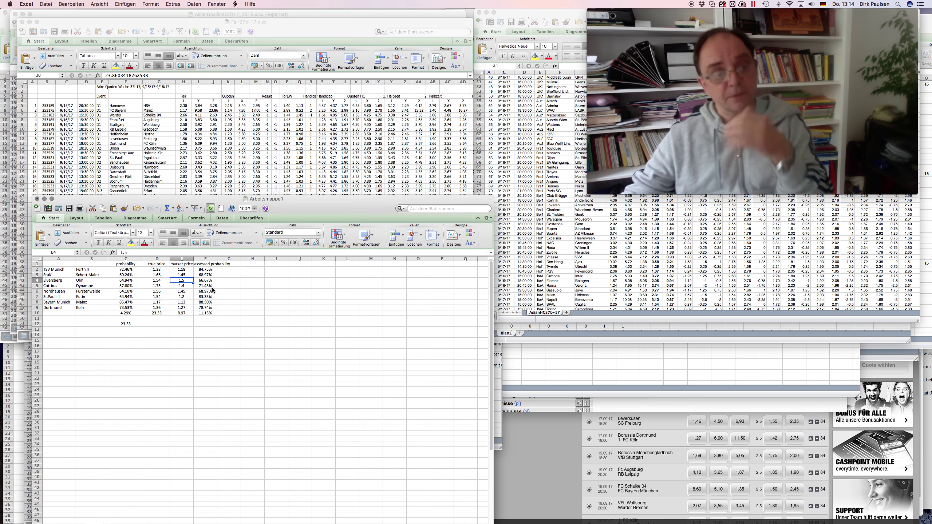
# Step: Switch to Safari and search the Cashpoint odds page for "elvers" to look up the Elversberg–Ulm odds
pyautogui.click(539, 470)
pyautogui.scroll(-3, 531, 463)
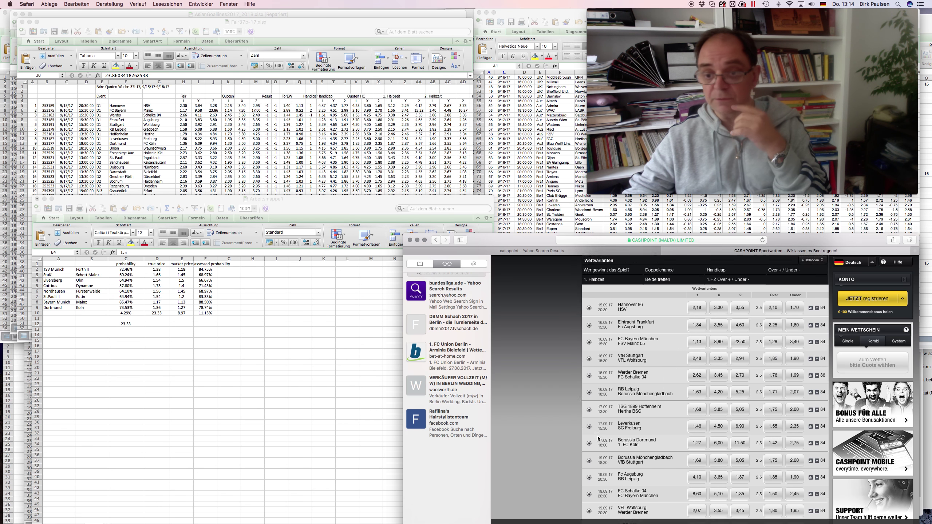
pyautogui.scroll(10, 595, 456)
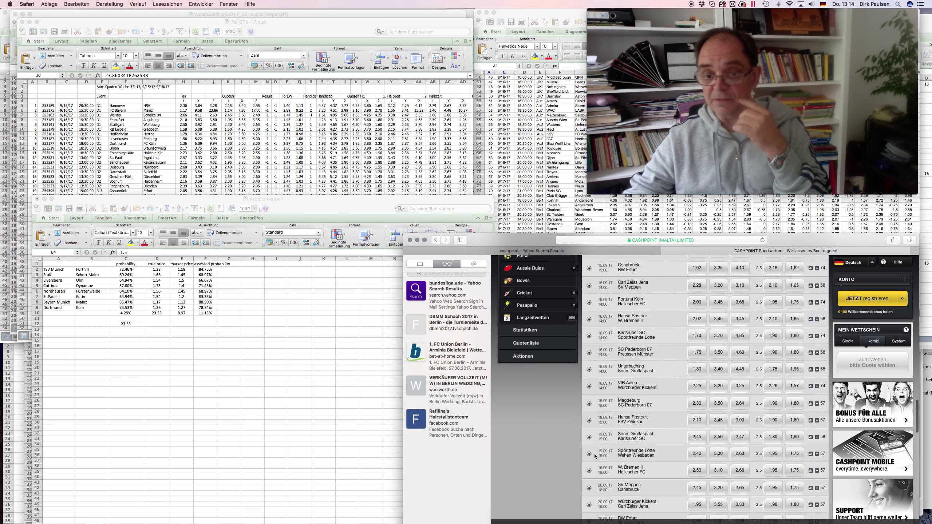
pyautogui.scroll(3, 595, 456)
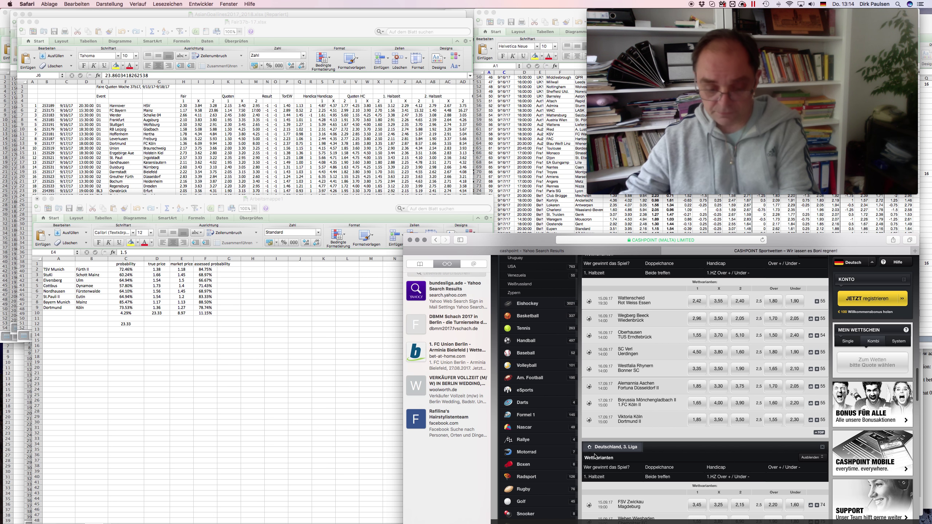
pyautogui.press('super+f')
pyautogui.write('elvers')
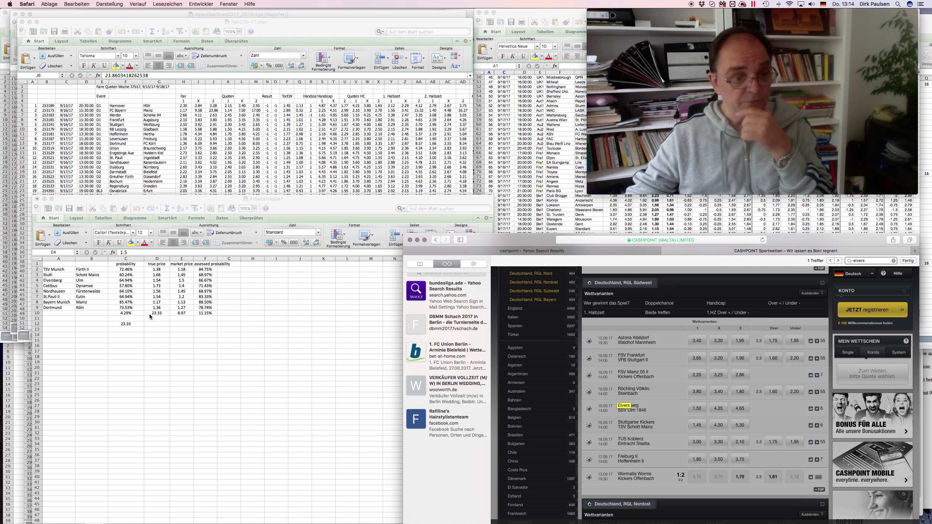
# Step: Back in Excel, inspect the combined market price in E10, and look through the German league odds on the Cashpoint page
pyautogui.click(178, 313)
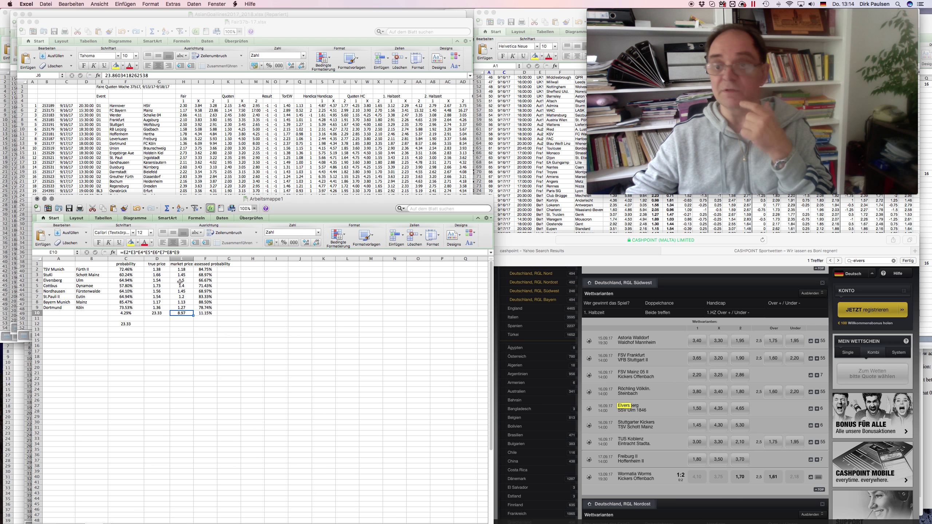
pyautogui.click(157, 325)
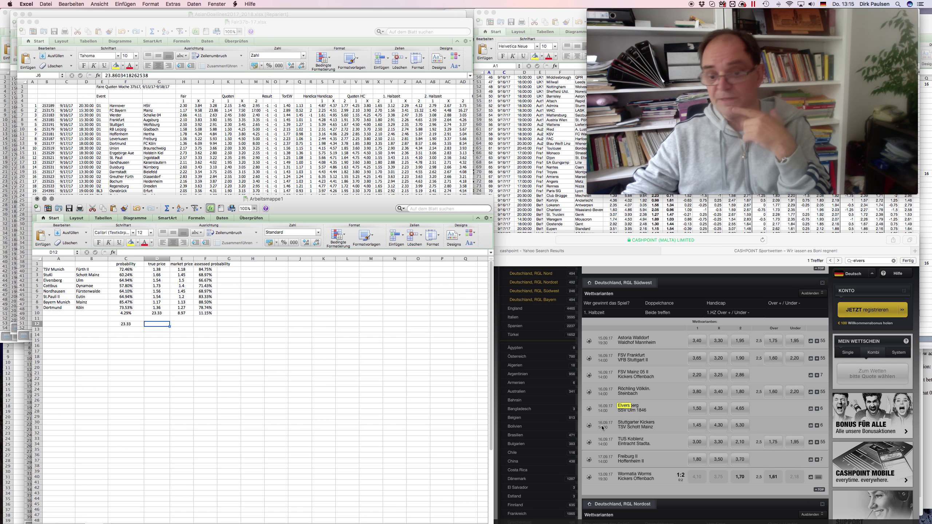
pyautogui.scroll(-20, 681, 438)
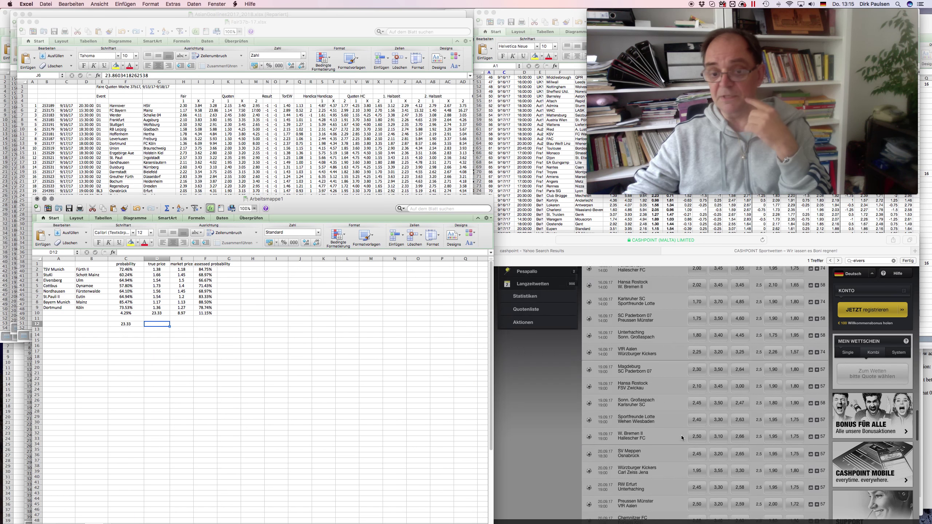
pyautogui.scroll(-10, 682, 438)
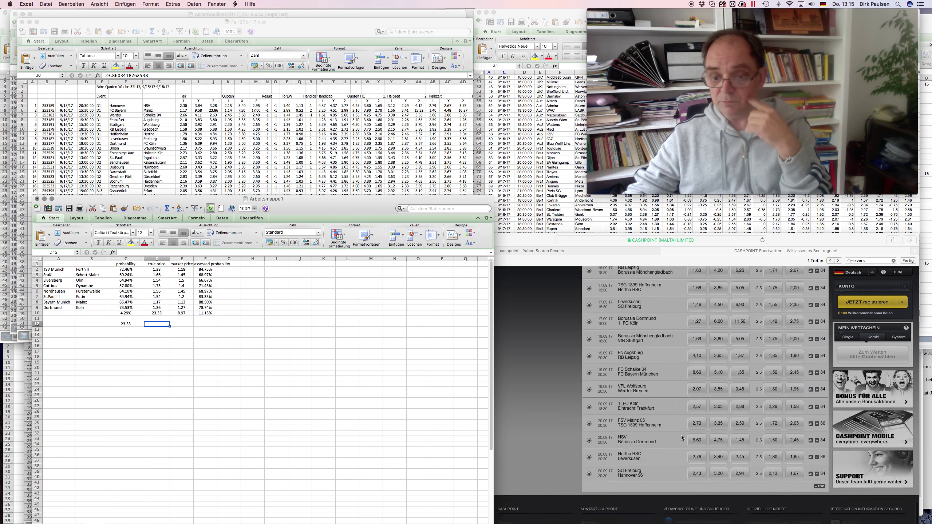
pyautogui.scroll(-8, 682, 438)
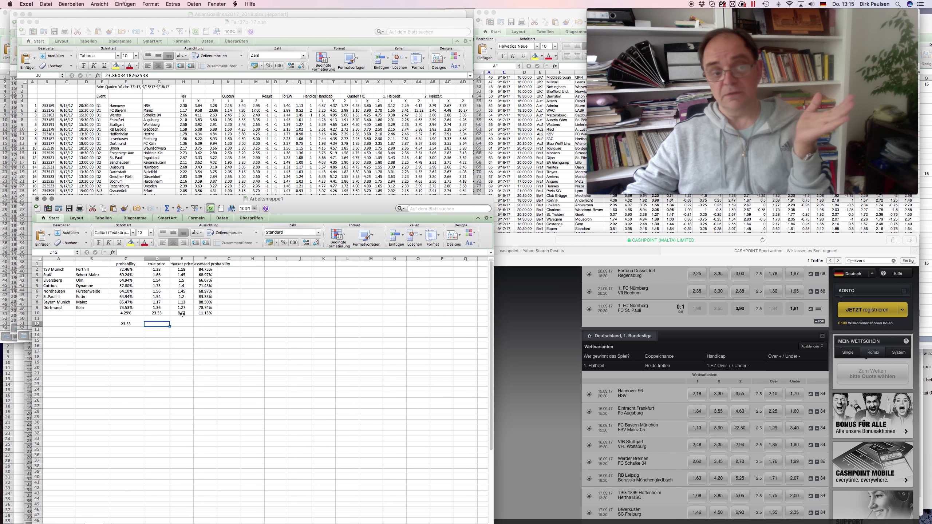
# Step: Highlight the list of match pairings in A2:B9 to review them, and clear the selection
pyautogui.moveTo(48, 270); pyautogui.dragTo(93, 307)
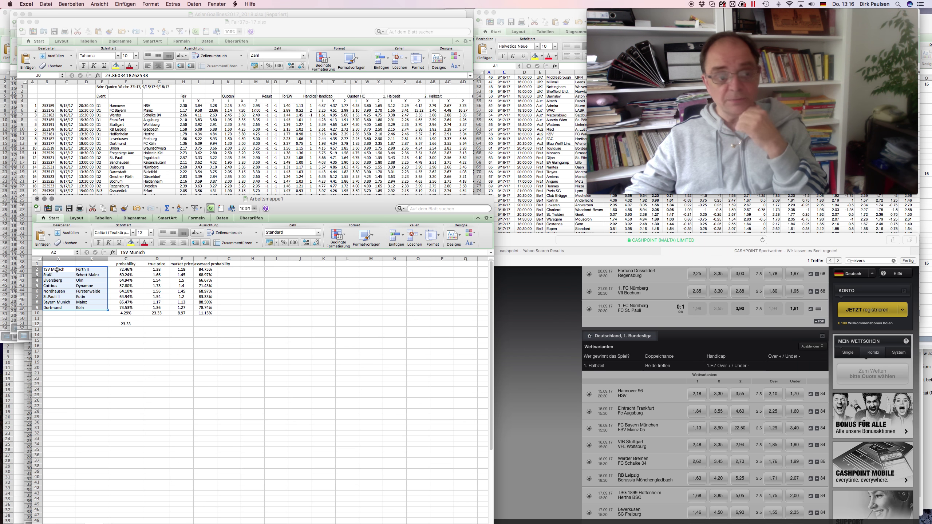
pyautogui.moveTo(57, 269); pyautogui.dragTo(93, 309)
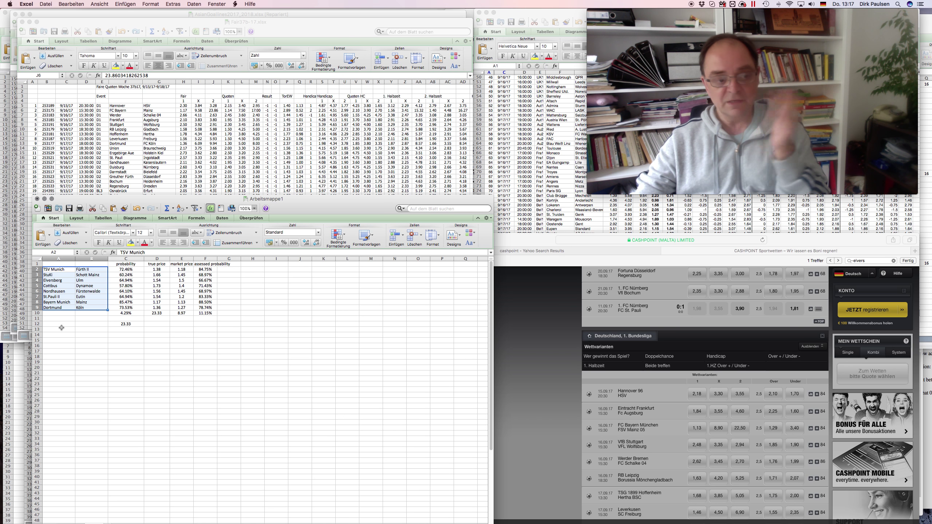
pyautogui.click(59, 341)
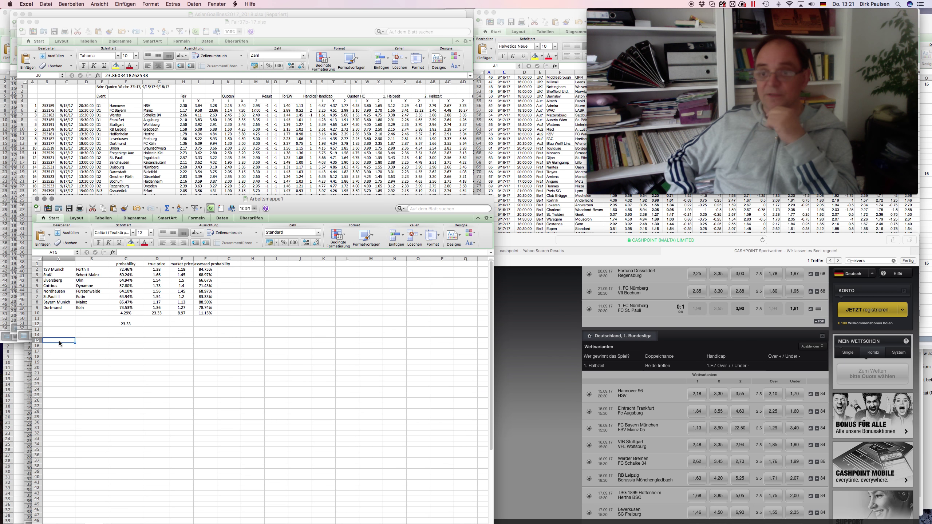
pyautogui.click(92, 341)
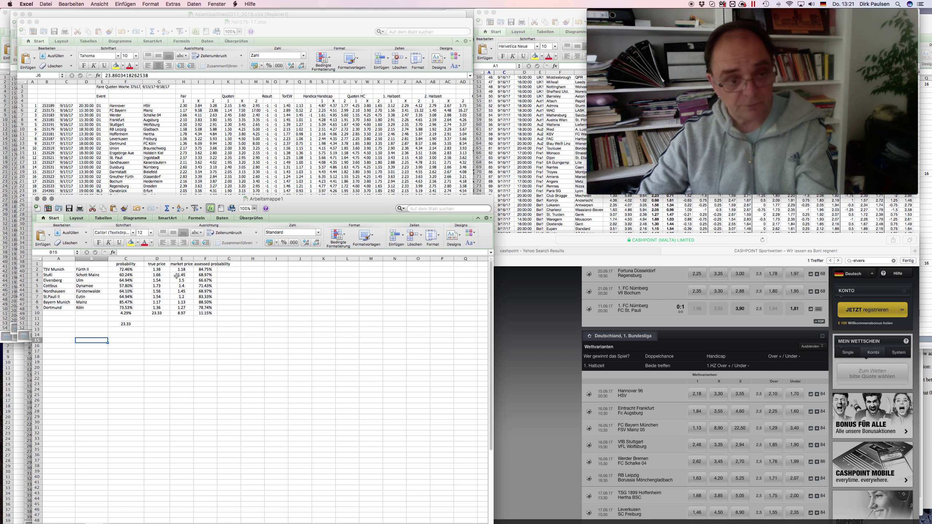
# Step: Compare the true and market prices in the StuKi and Elversberg rows, including the assessed probability for Elversberg
pyautogui.click(161, 275)
pyautogui.click(178, 276)
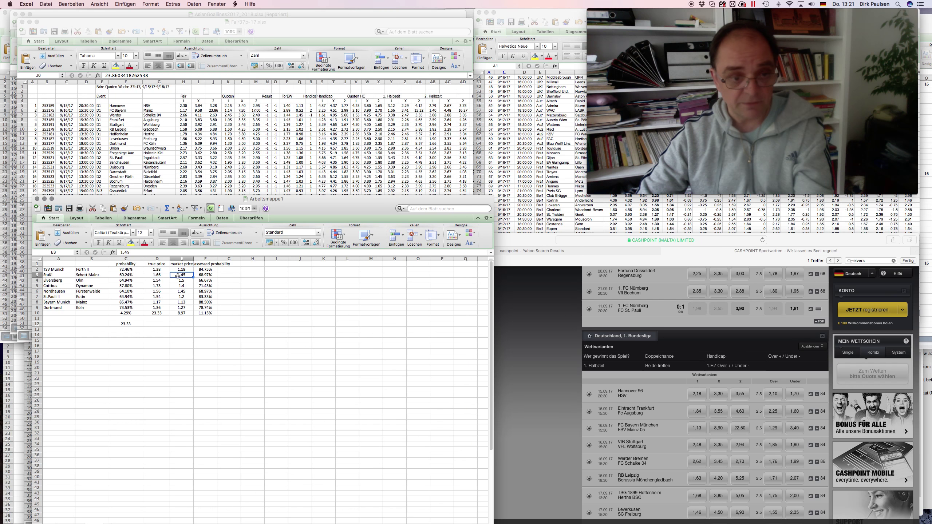
pyautogui.click(148, 281)
pyautogui.click(179, 280)
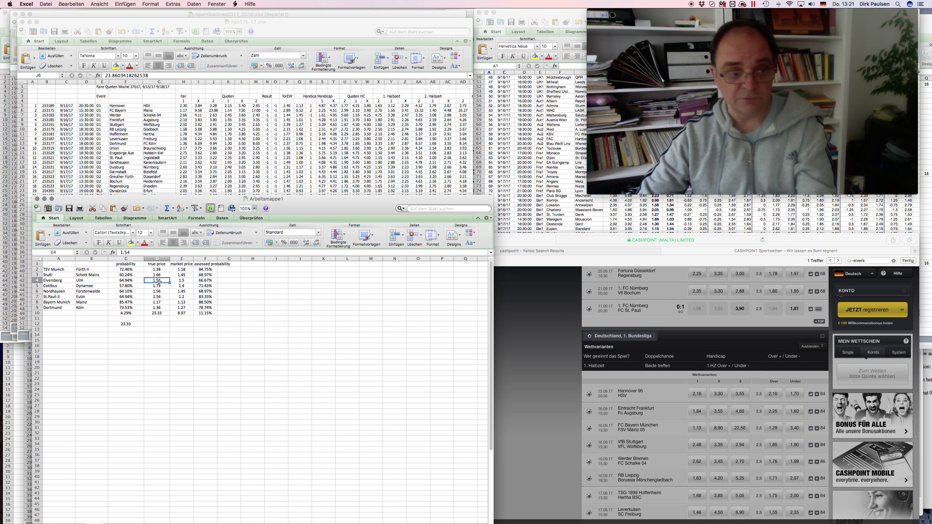
pyautogui.click(154, 281)
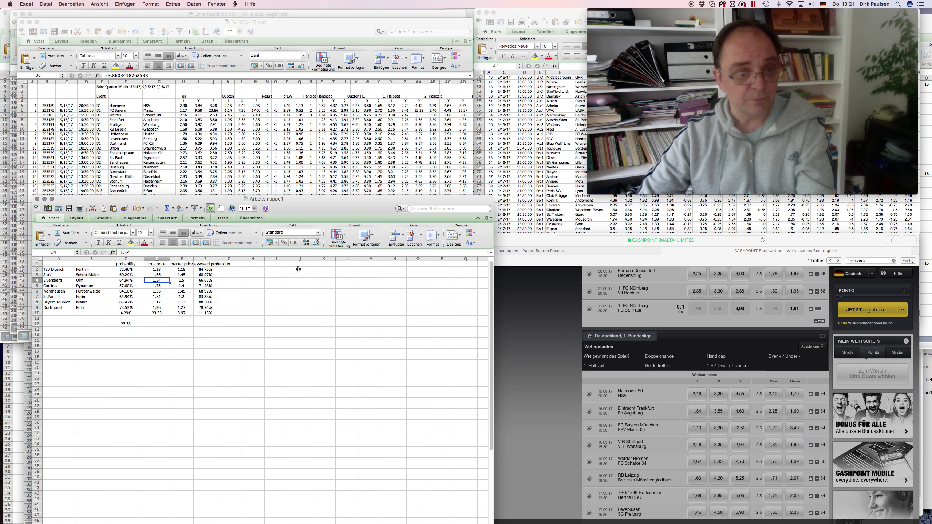
pyautogui.click(205, 280)
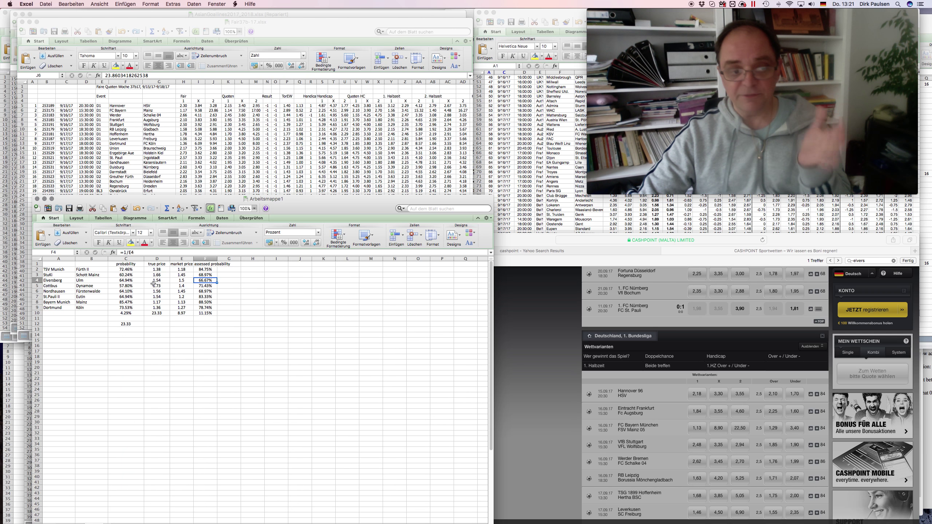
pyautogui.click(181, 280)
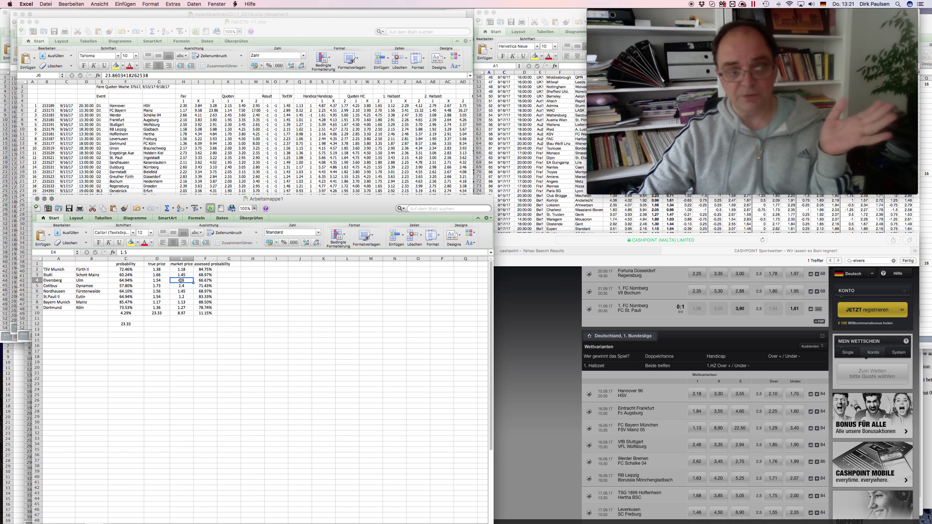
pyautogui.click(155, 280)
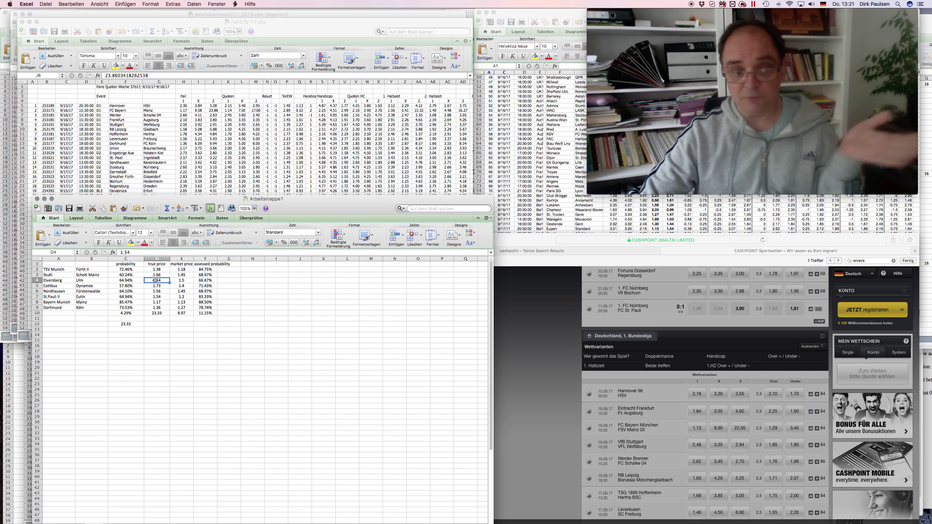
pyautogui.click(183, 280)
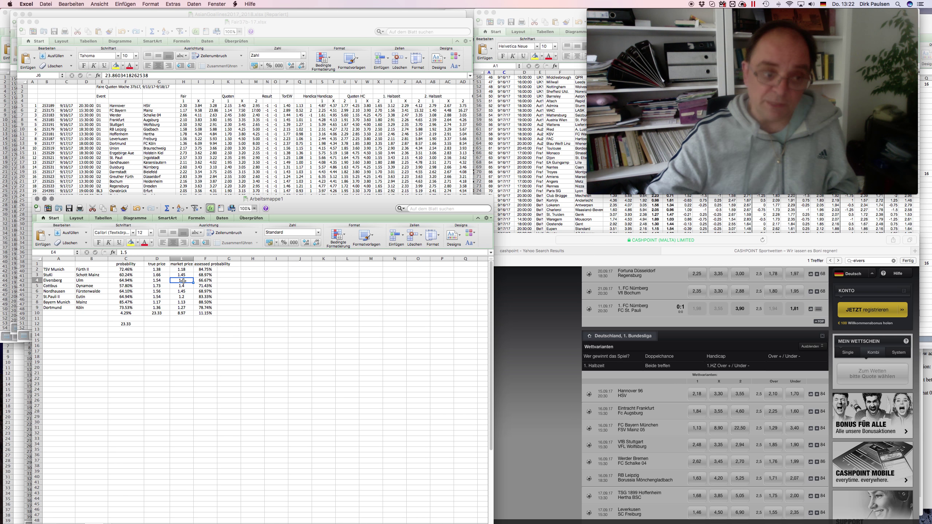
# Step: Enter the factor 0.95 eight times down column B, from B14 to B21, one for each match
pyautogui.click(87, 335)
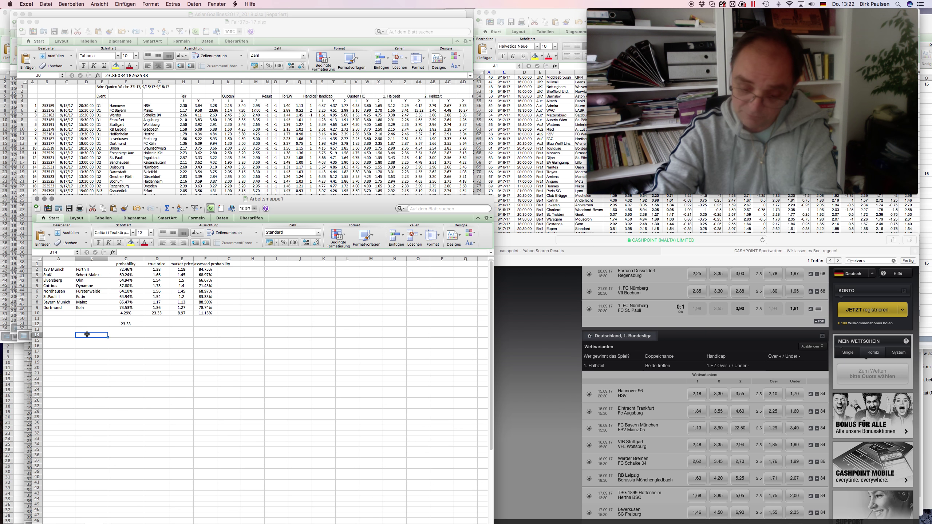
pyautogui.write('0.95')
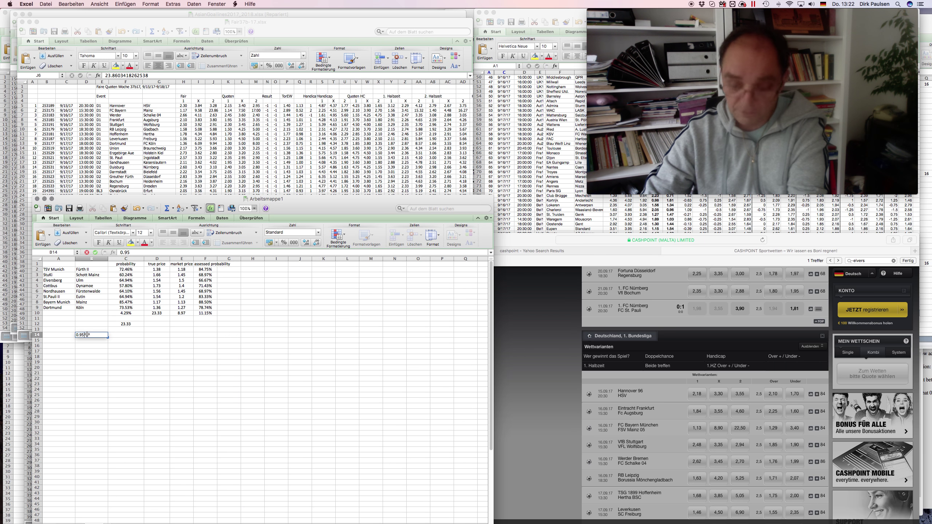
pyautogui.press('Return')
pyautogui.write('0.95')
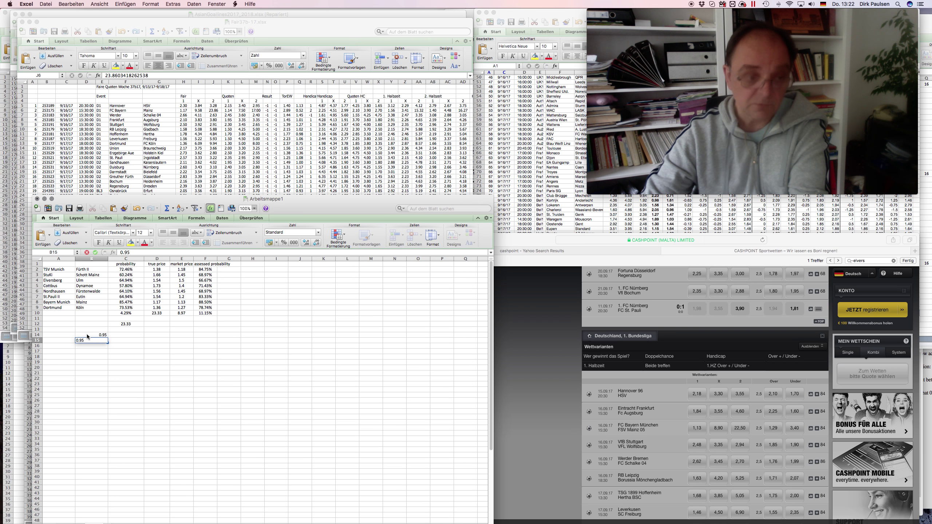
pyautogui.press('Return')
pyautogui.write('0.95')
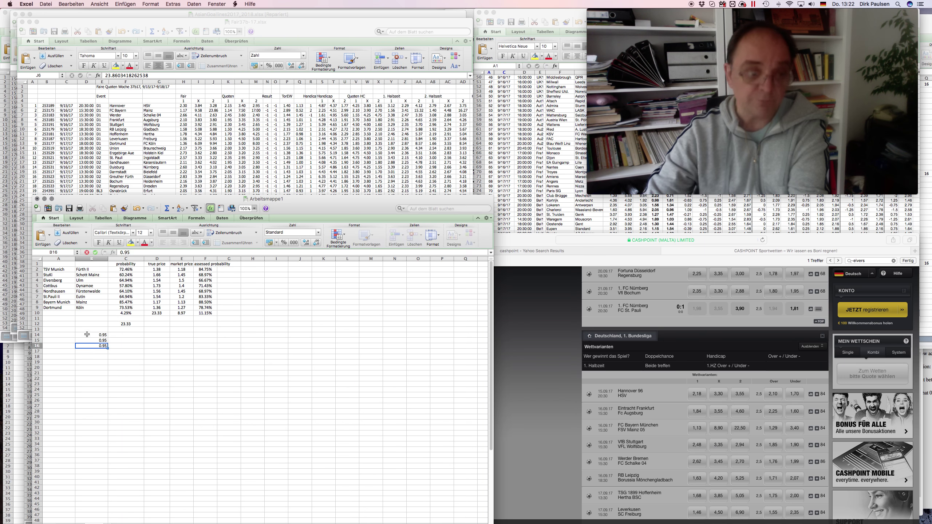
pyautogui.press('Return')
pyautogui.write('0.95')
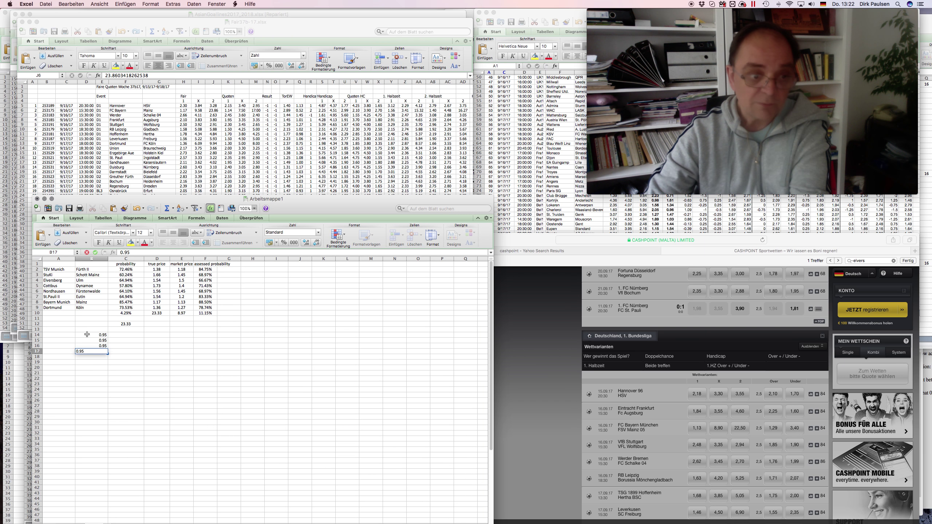
pyautogui.press('Return')
pyautogui.write('0.95')
pyautogui.press('Return')
pyautogui.write('0.')
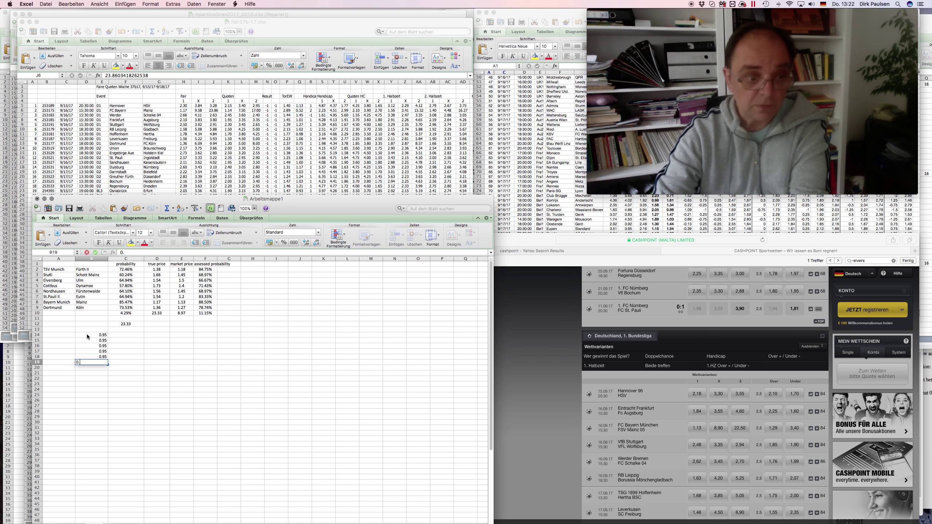
pyautogui.write('95')
pyautogui.press('Return')
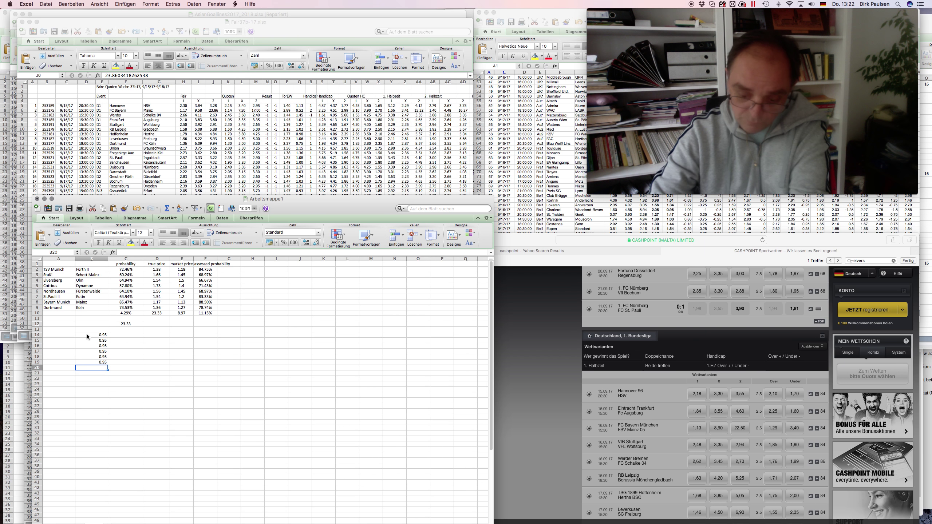
pyautogui.write('0.95')
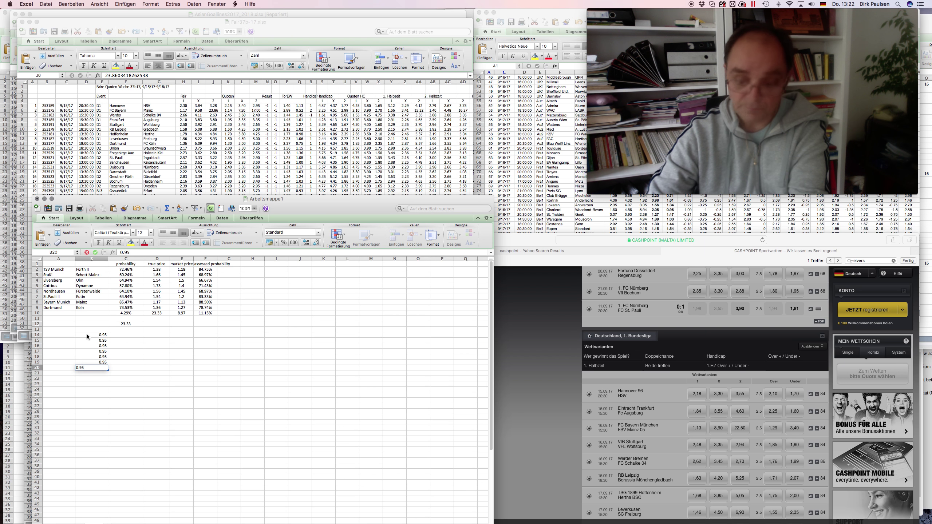
pyautogui.press('Return')
pyautogui.write('0.95')
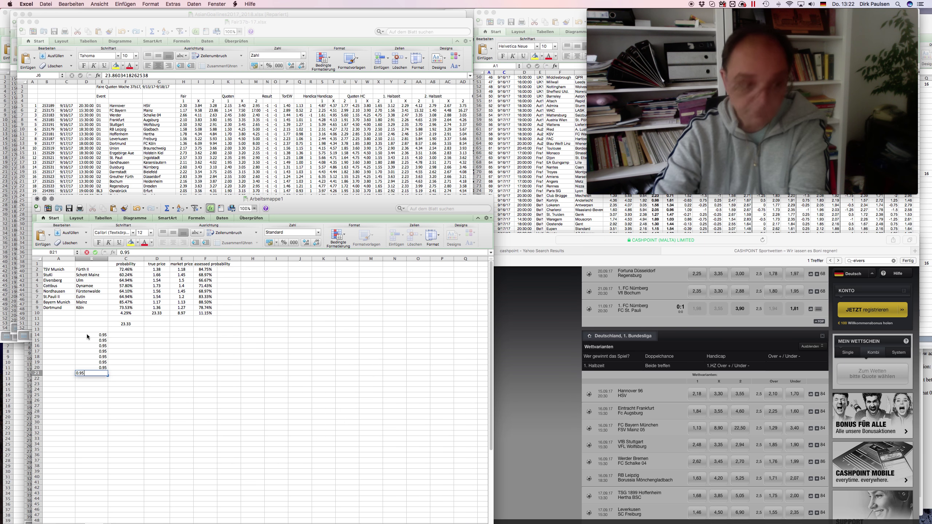
pyautogui.press('Return')
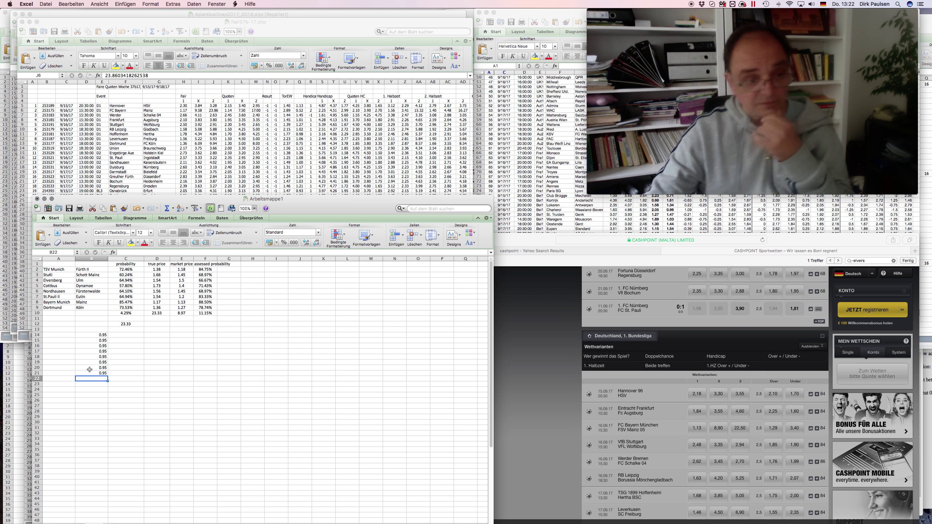
# Step: Check the 0.95 entries in B14:B21 one by one, down to the empty cell B22 below them
pyautogui.click(87, 335)
pyautogui.click(86, 347)
pyautogui.click(86, 356)
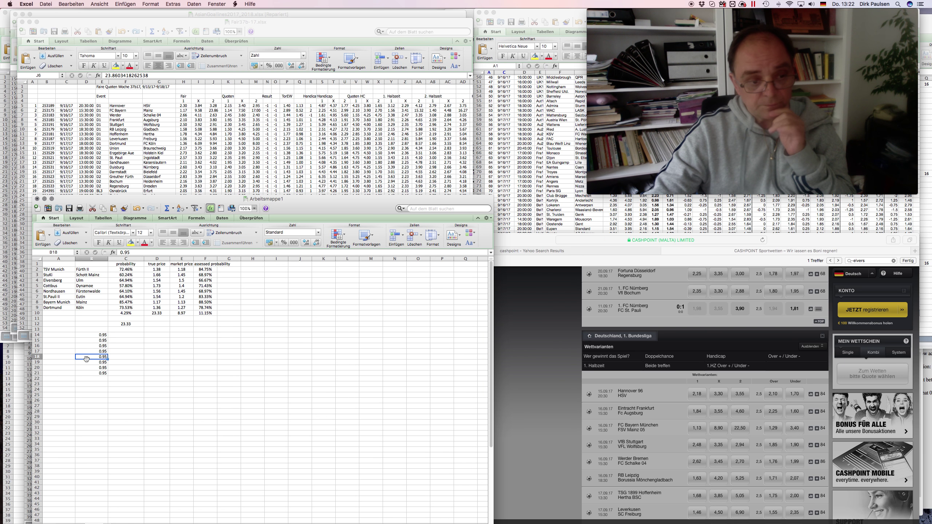
pyautogui.click(86, 362)
pyautogui.click(86, 368)
pyautogui.click(87, 373)
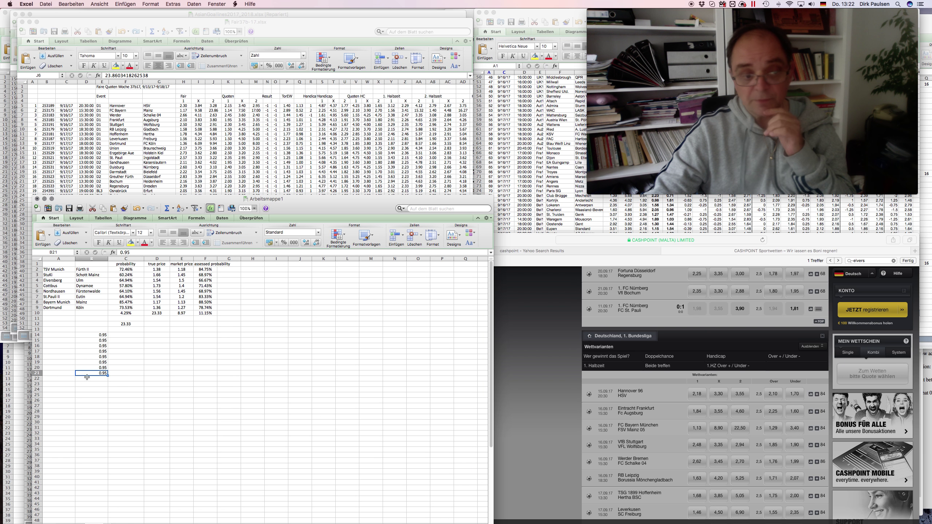
pyautogui.click(88, 379)
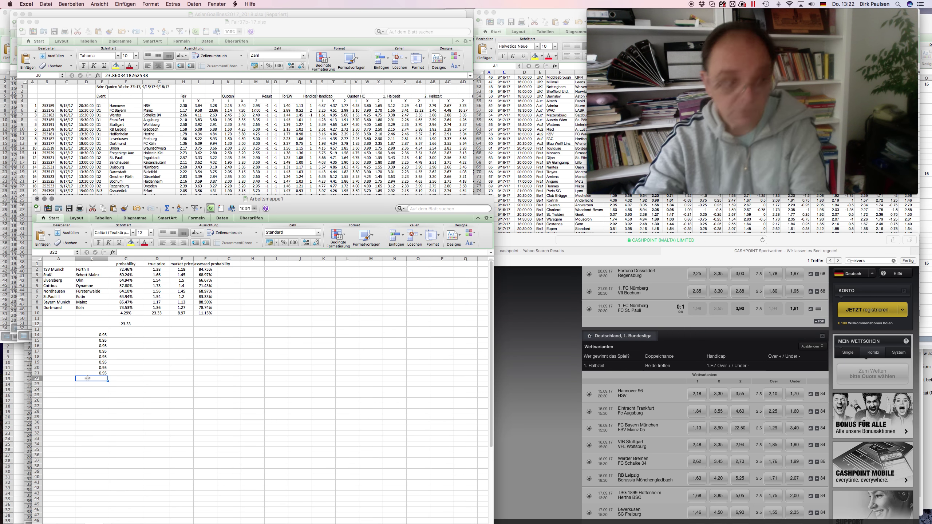
# Step: Copy the product formula from D10 into B22 to multiply B14 through B21, and check its cell references
pyautogui.click(152, 313)
pyautogui.hotkey('ctrl', 'c')
pyautogui.click(88, 378)
pyautogui.hotkey('ctrl', 'v')
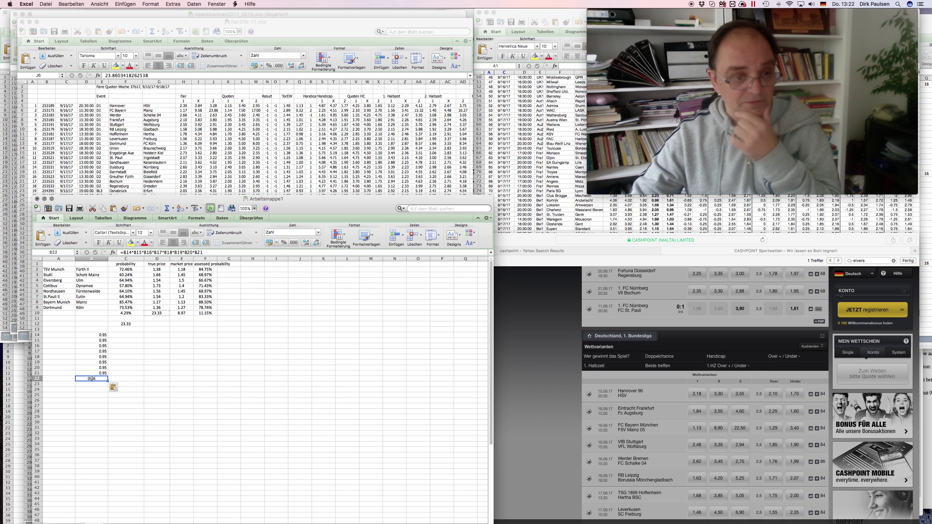
pyautogui.doubleClick(93, 379)
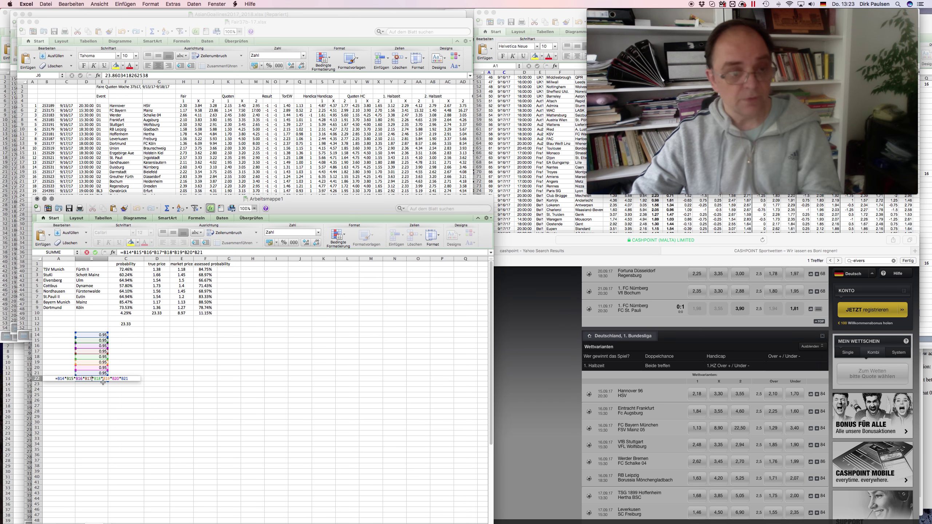
pyautogui.press('Tab')
pyautogui.click(83, 378)
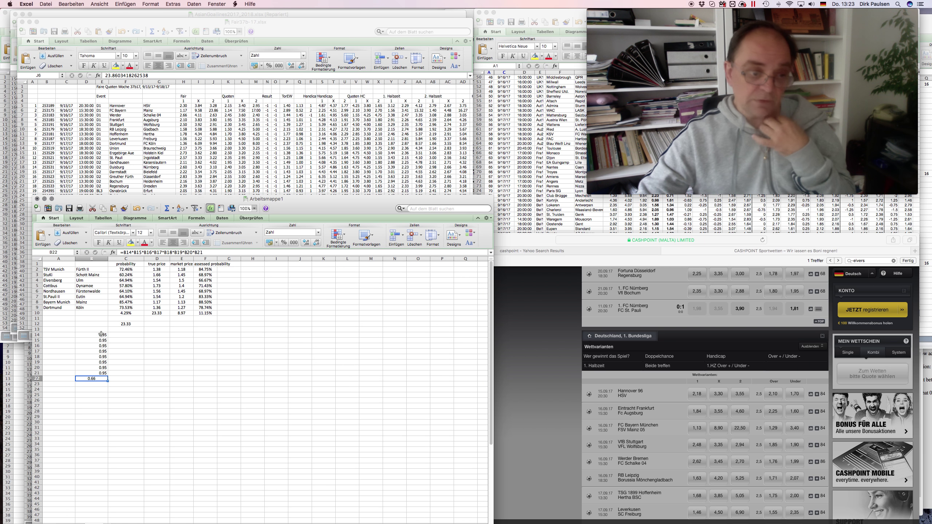
# Step: Review the eight 0.95 factors in B14:B21 against their combined product in B22
pyautogui.moveTo(98, 334); pyautogui.dragTo(98, 371)
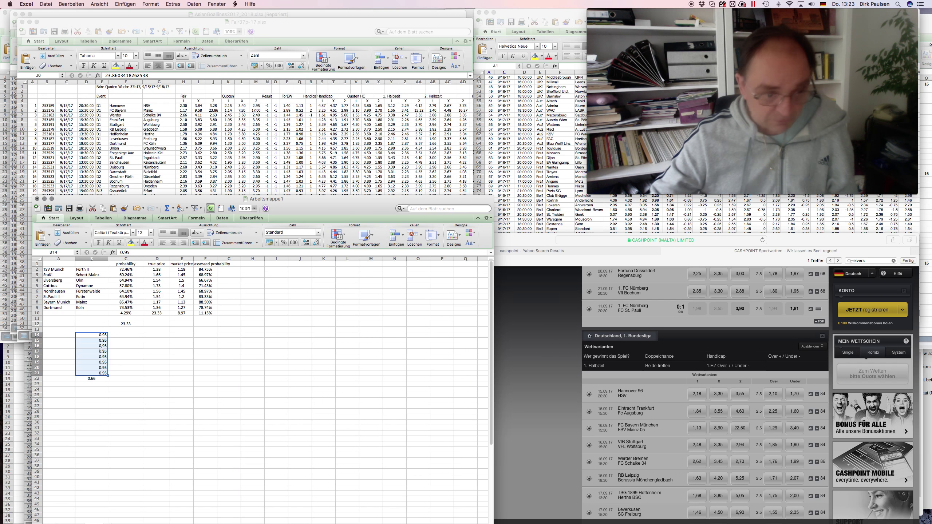
pyautogui.click(98, 372)
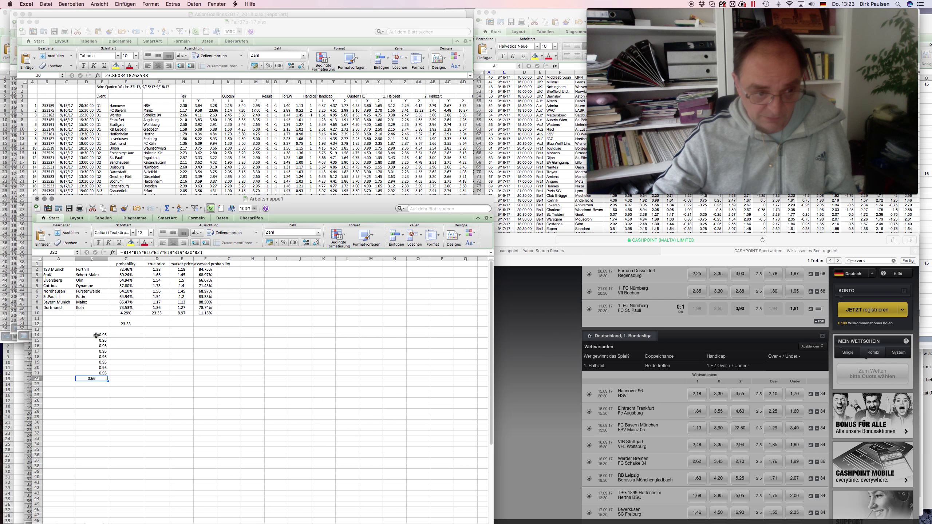
pyautogui.moveTo(97, 335); pyautogui.dragTo(98, 374)
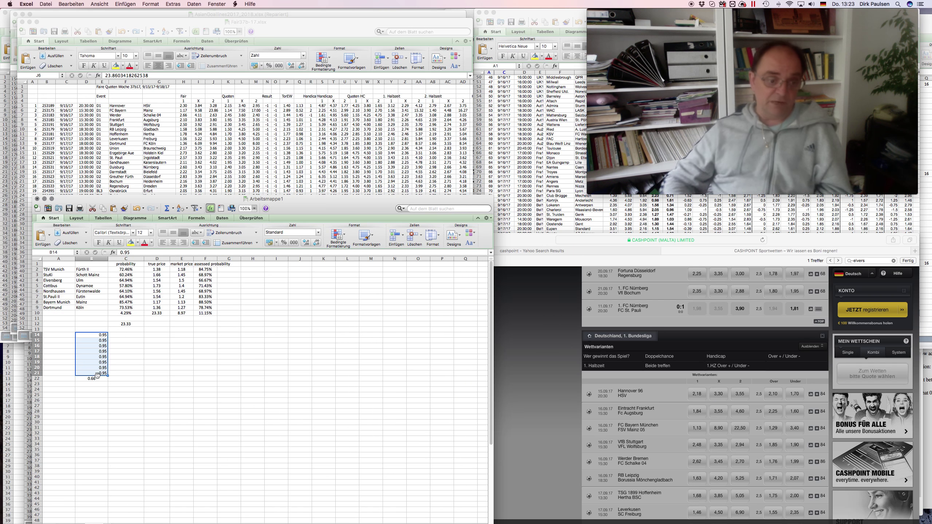
pyautogui.click(96, 378)
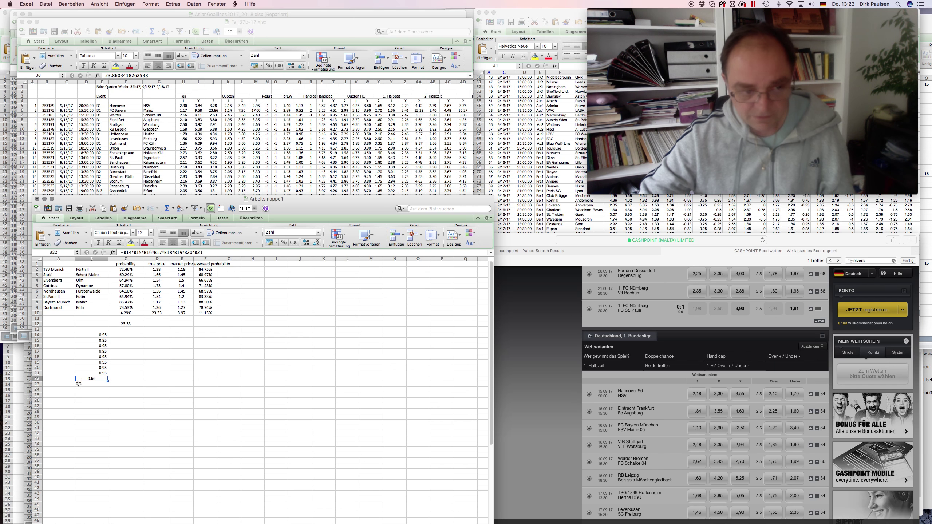
pyautogui.moveTo(94, 335); pyautogui.dragTo(102, 375)
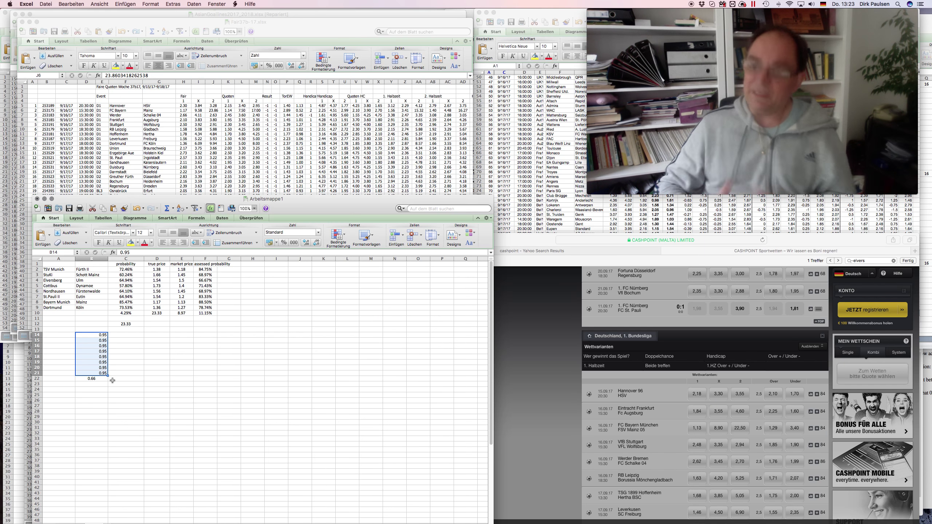
# Step: Enter 1.03 in D14 and fill it down through D21 as the favourable factor for each of the eight matches
pyautogui.click(157, 336)
pyautogui.write('1.')
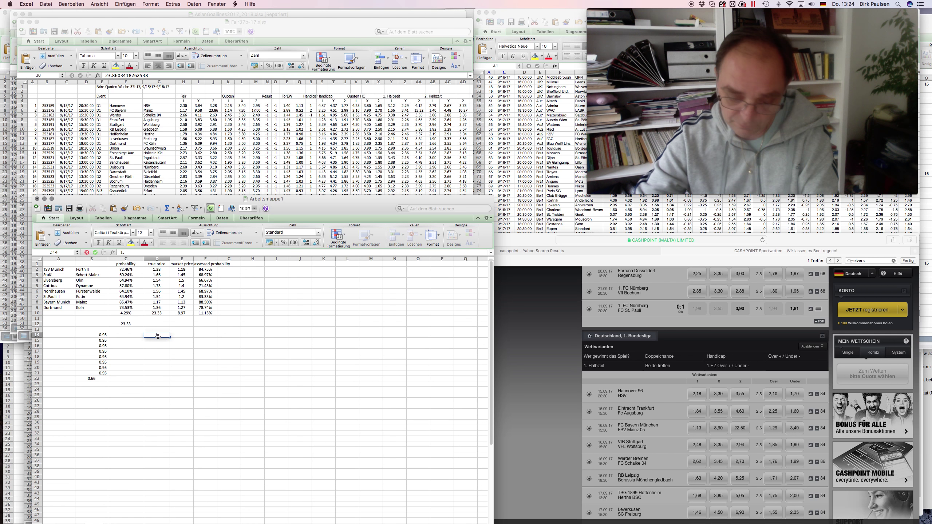
pyautogui.write('03')
pyautogui.press('Return')
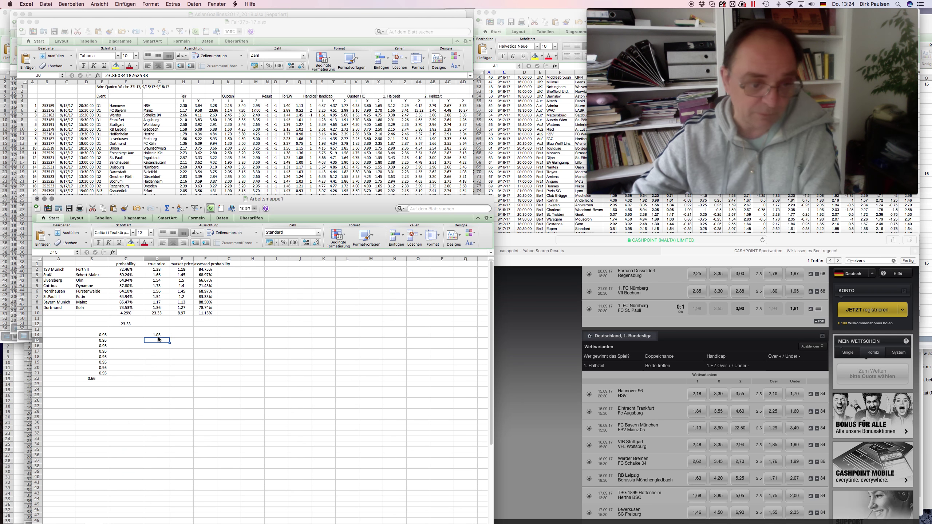
pyautogui.moveTo(153, 335); pyautogui.dragTo(157, 373)
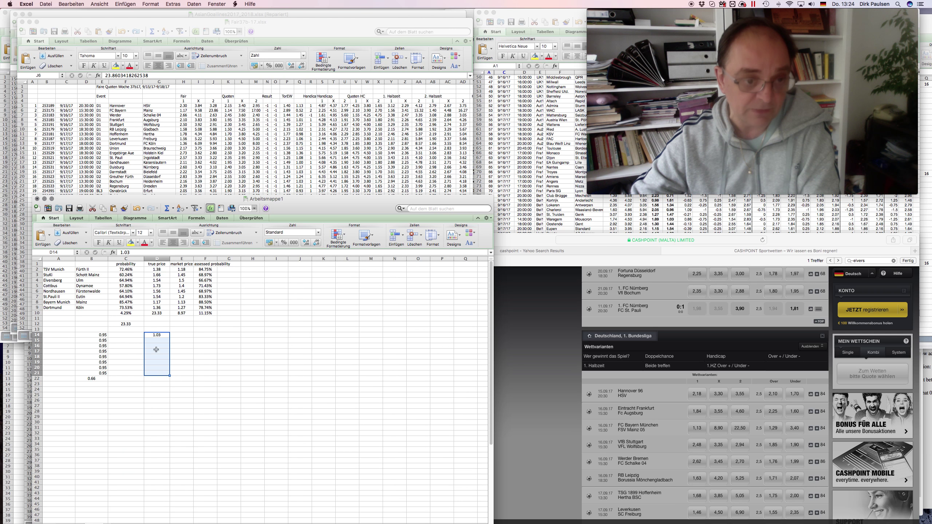
pyautogui.click(66, 4)
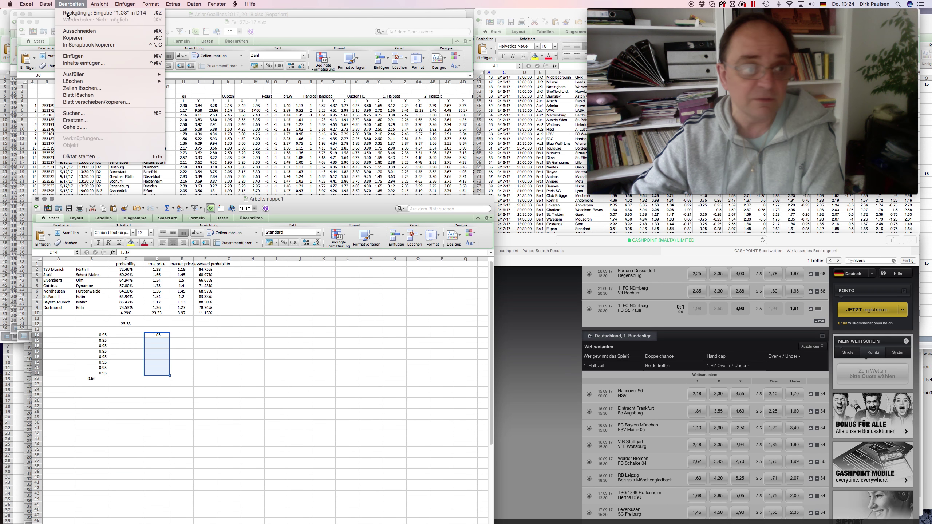
pyautogui.click(179, 291)
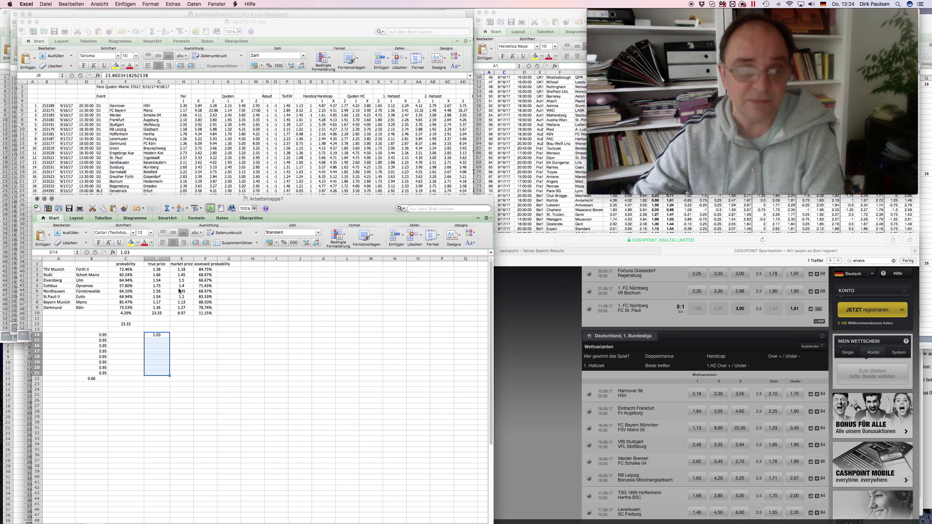
pyautogui.press('super+d')
# Step: Copy the product formula from B22 into D22 to multiply the eight 1.03 factors
pyautogui.click(152, 379)
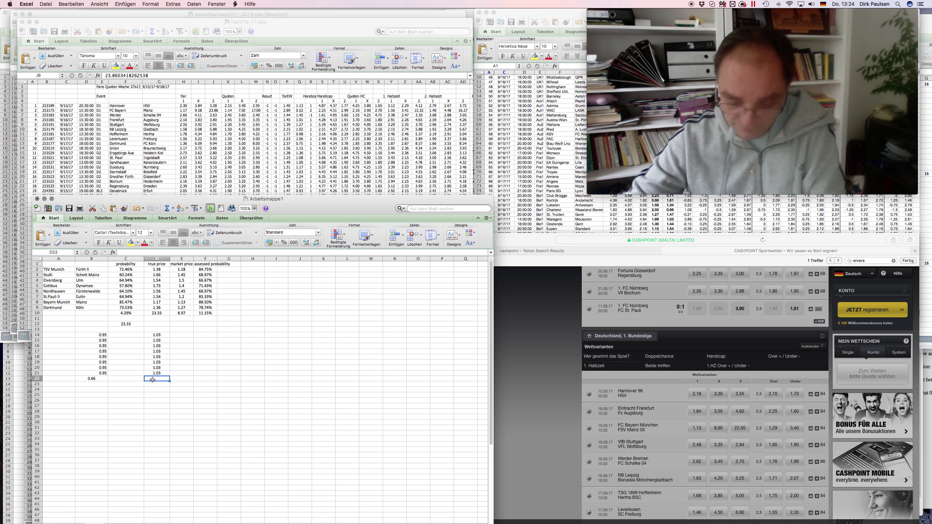
pyautogui.write('=')
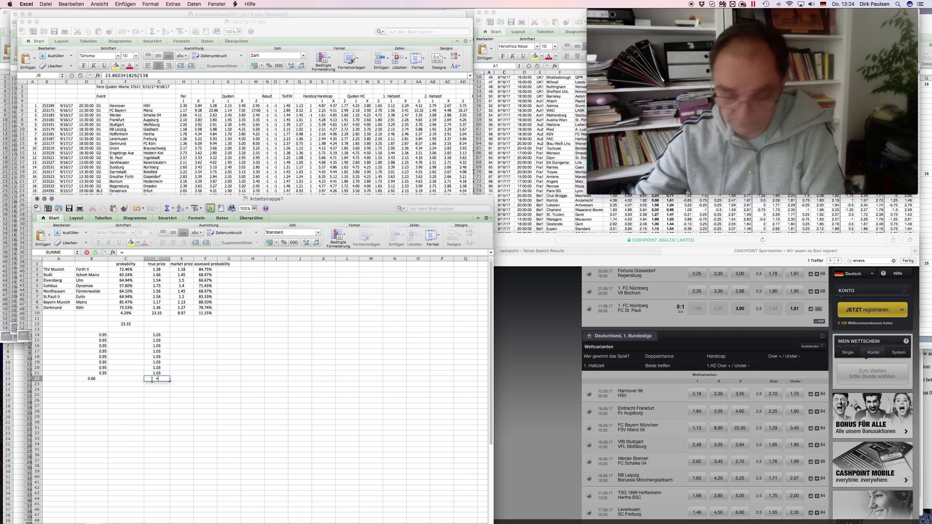
pyautogui.press('Escape')
pyautogui.click(86, 379)
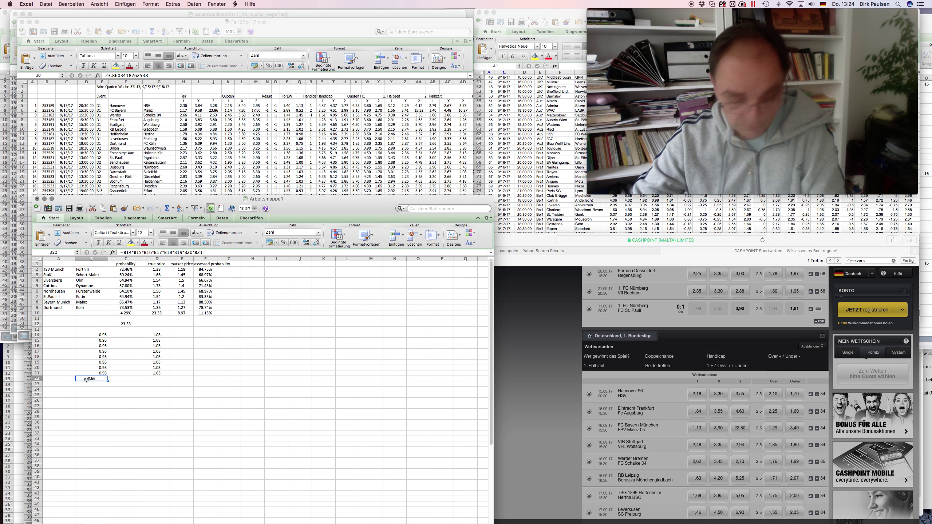
pyautogui.press('super+c')
pyautogui.click(156, 378)
pyautogui.press('super+v')
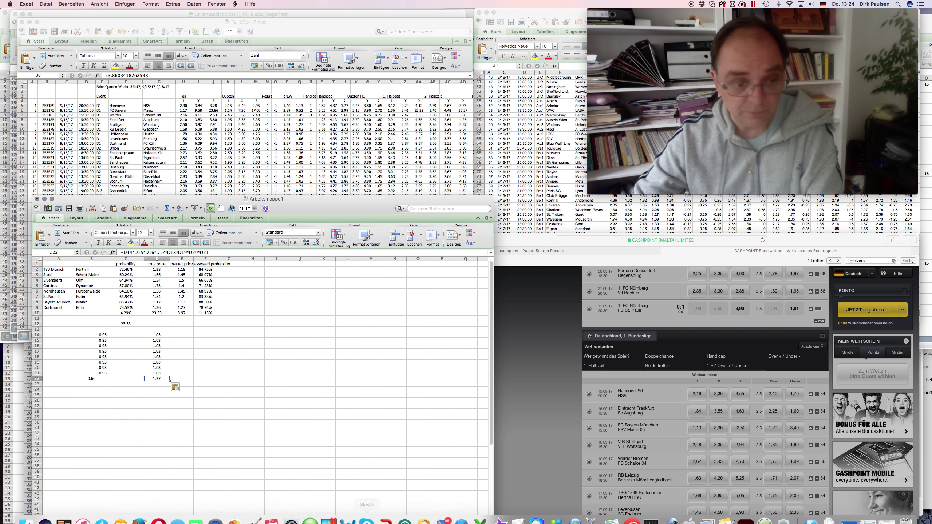
pyautogui.press('Return')
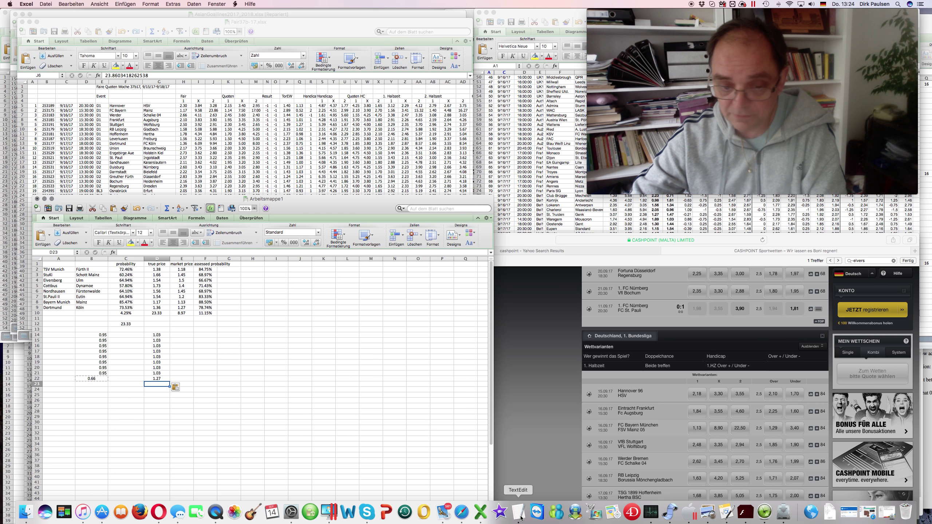
# Step: Switch to Safari and back to Excel, and review the product in D22 and its factors in D14:D21
pyautogui.click(462, 512)
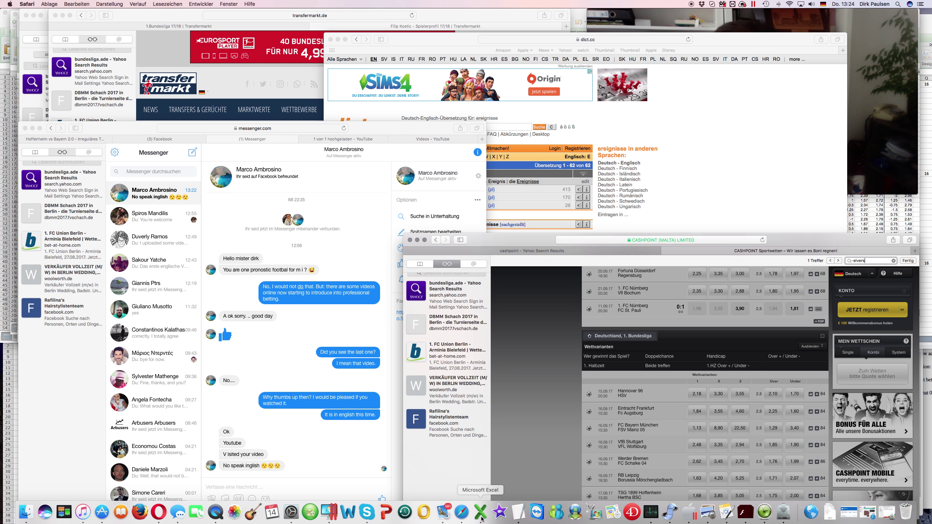
pyautogui.click(480, 512)
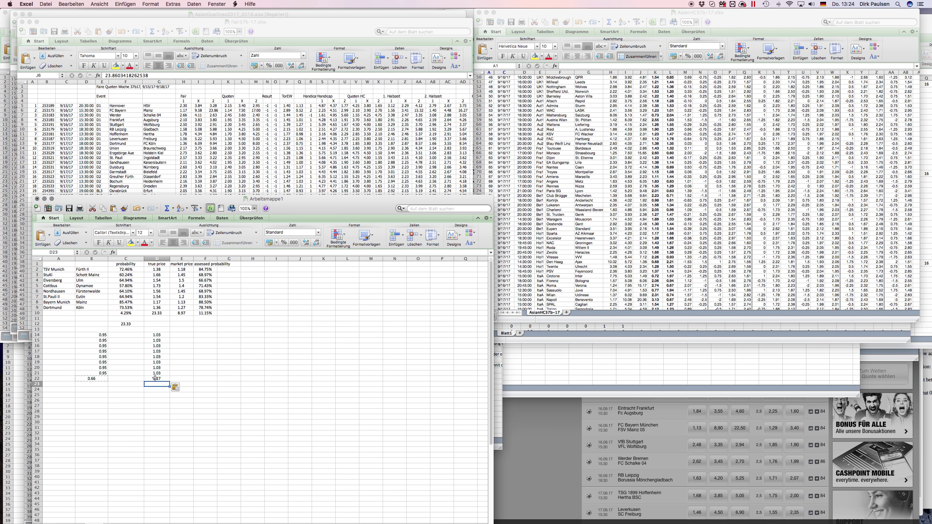
pyautogui.click(155, 378)
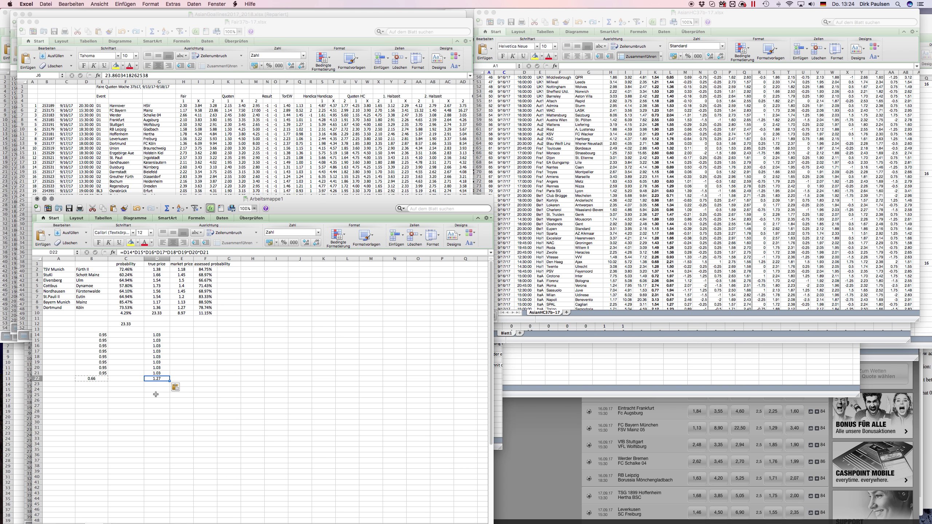
pyautogui.moveTo(151, 335); pyautogui.dragTo(155, 373)
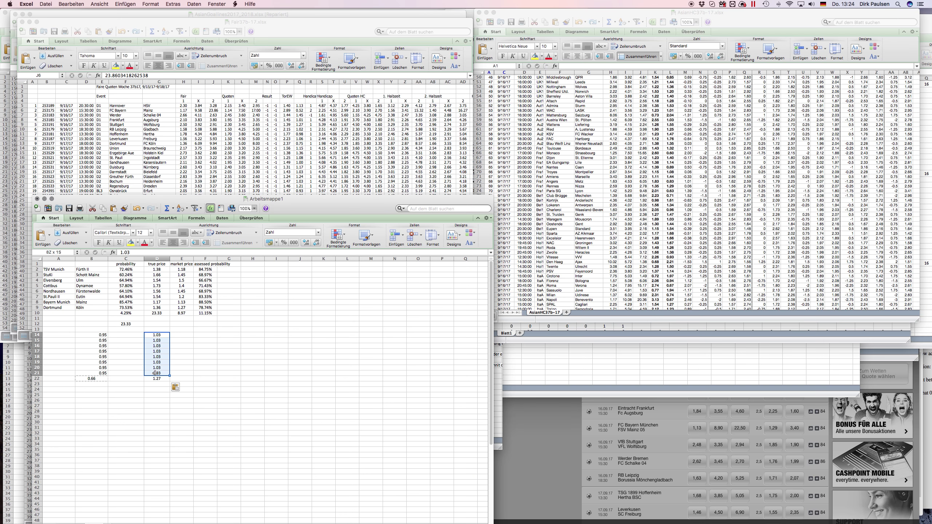
# Step: Bring the QuickTime Player video window to the front, and return to Excel to examine the product formula in D22
pyautogui.moveTo(154, 335); pyautogui.dragTo(156, 374)
pyautogui.moveTo(404, 521)
pyautogui.click(216, 513)
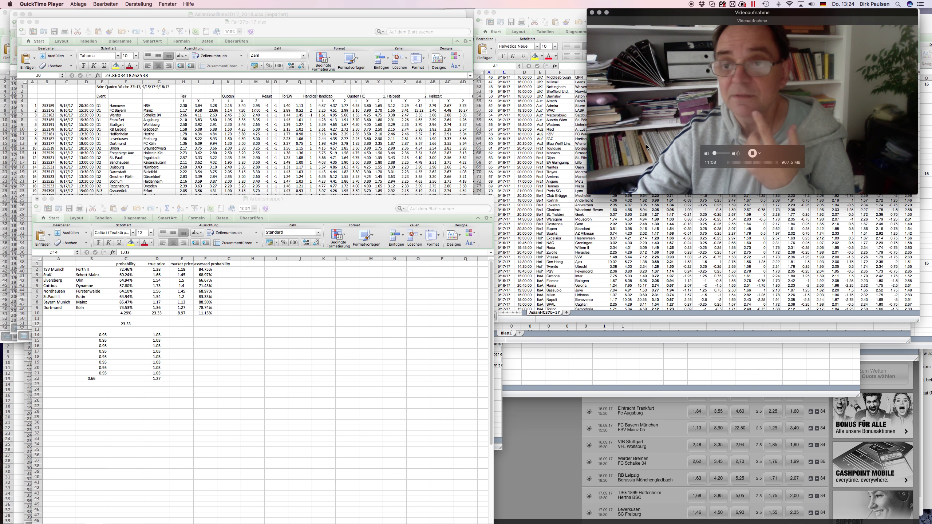
pyautogui.click(159, 379)
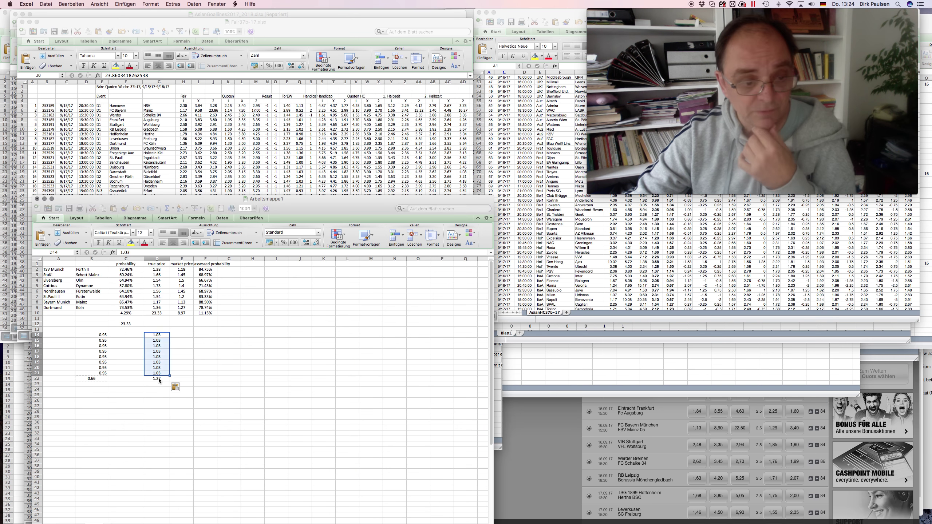
pyautogui.press('cmd+v')
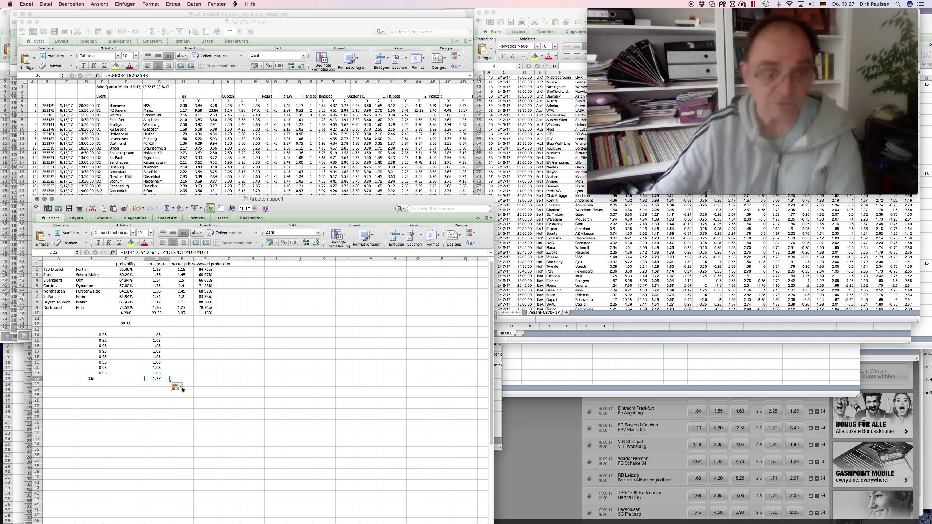
# Step: Compare the accumulator's combined true price in D10 with its combined market price in E10
pyautogui.click(179, 313)
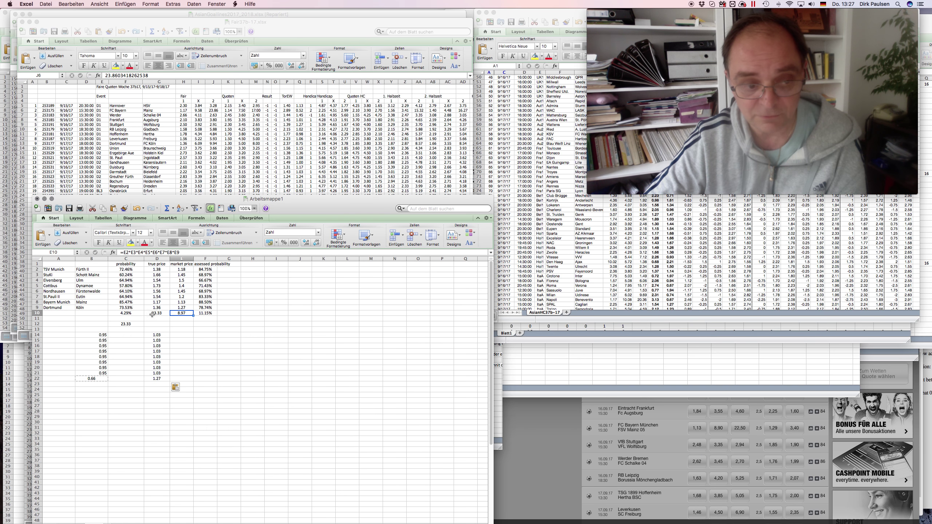
pyautogui.click(153, 313)
pyautogui.click(175, 313)
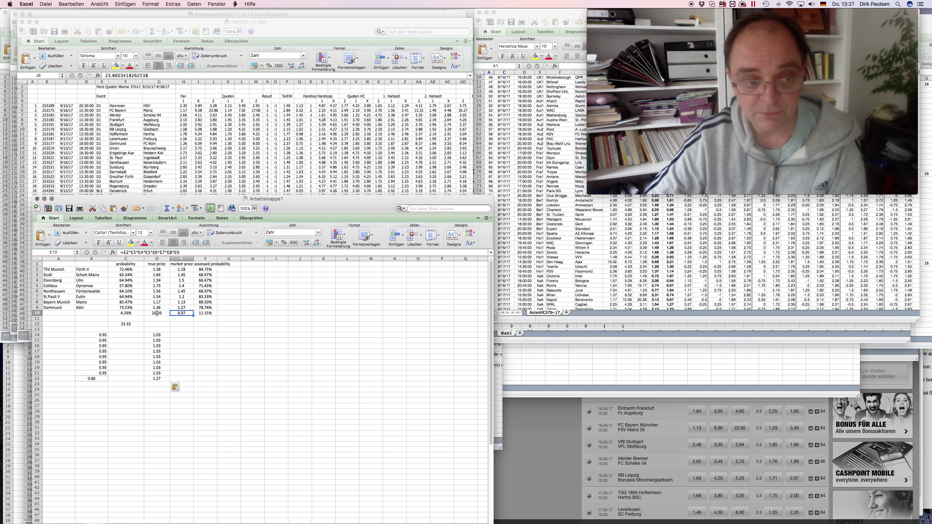
pyautogui.click(157, 313)
pyautogui.click(178, 313)
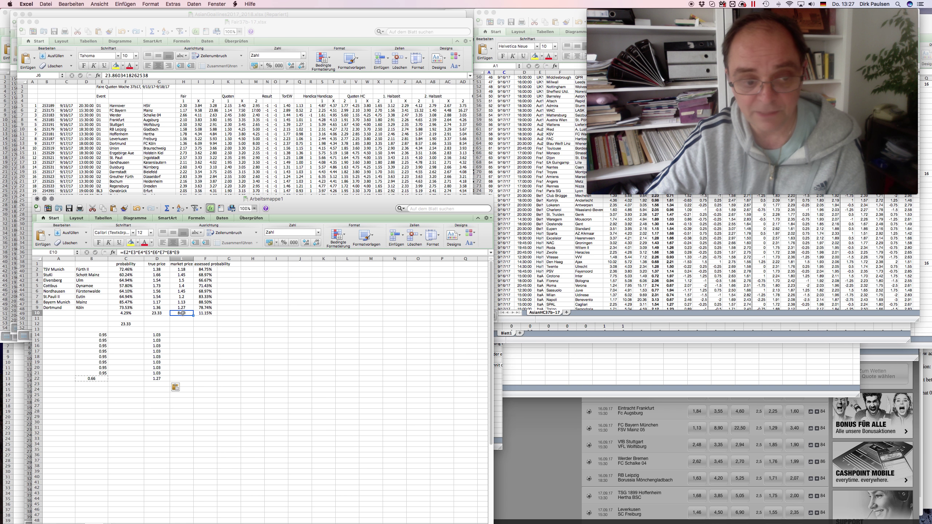
pyautogui.click(162, 313)
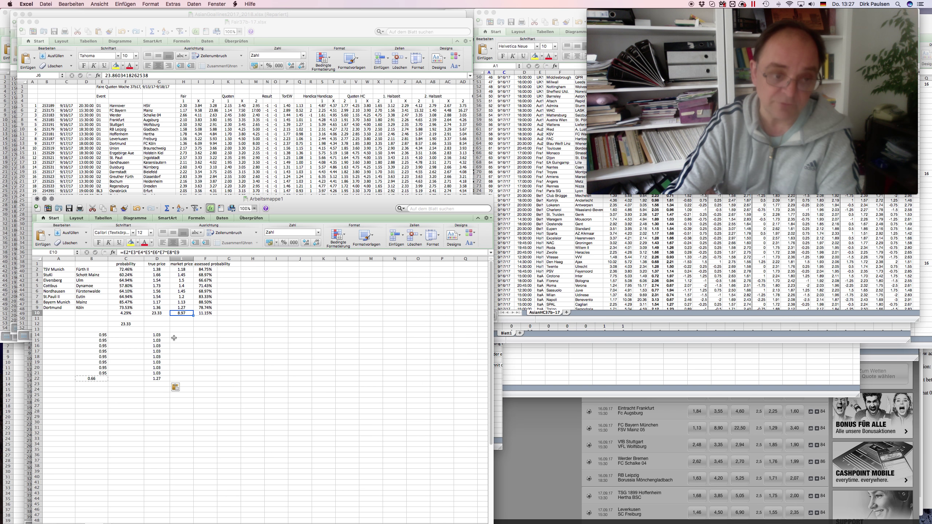
pyautogui.press('Right')
pyautogui.press('Left')
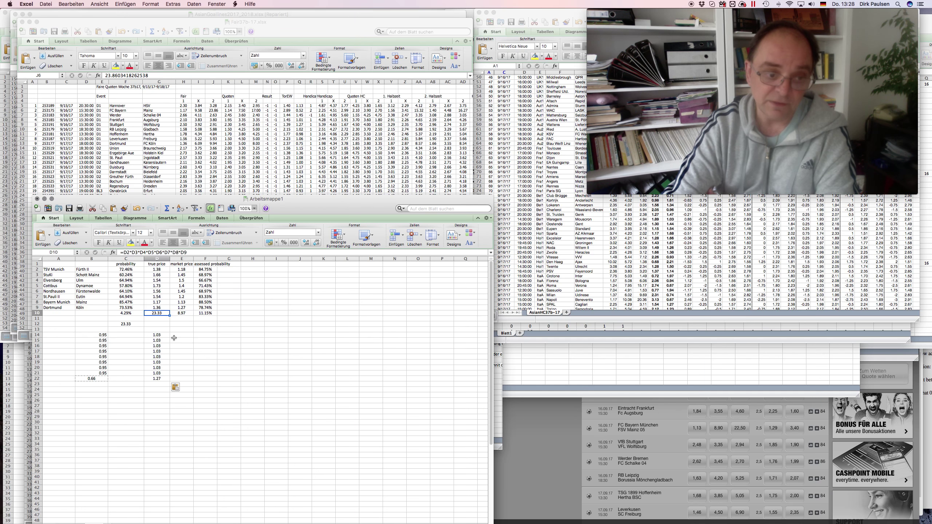
pyautogui.press('Right')
pyautogui.press('Left')
pyautogui.press('Right')
pyautogui.press('Left')
pyautogui.press('Right')
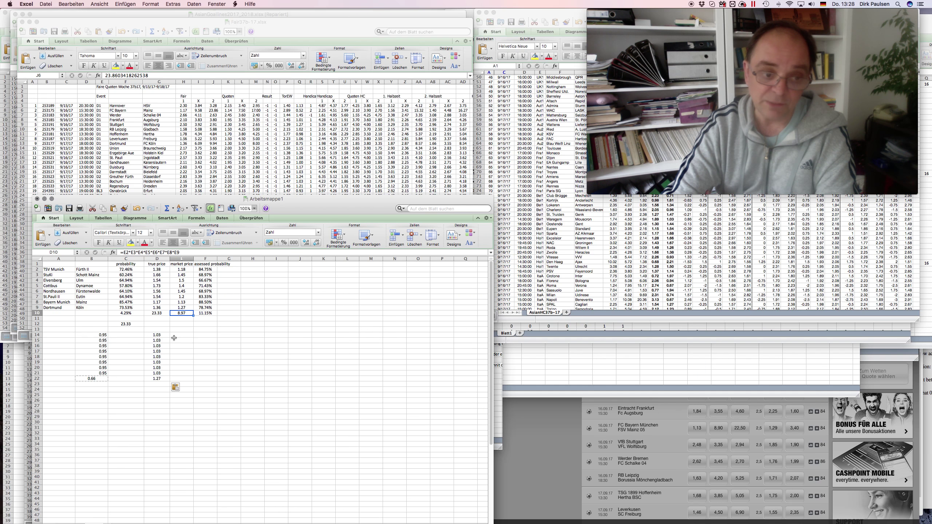
pyautogui.press('Left')
pyautogui.press('Right')
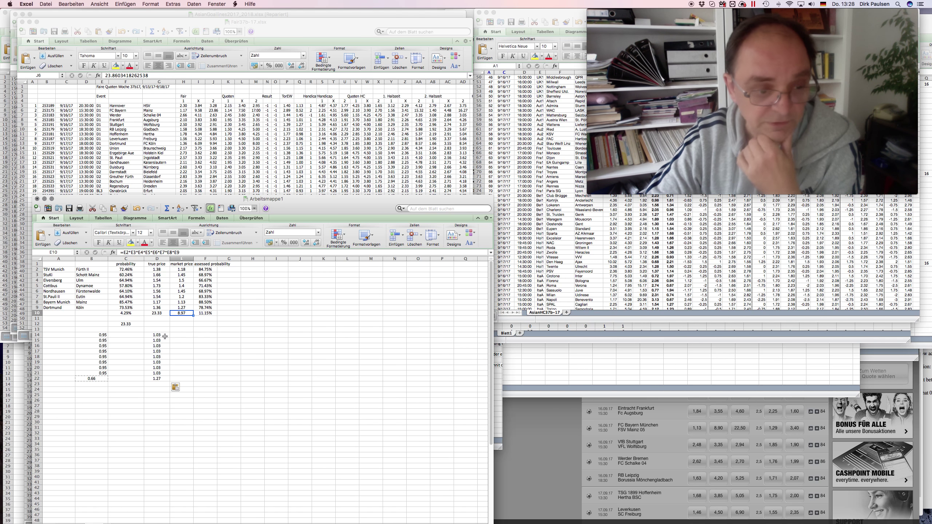
# Step: Review the eight 1.03 factors in D14:D21 against their combined product in D22
pyautogui.moveTo(157, 334); pyautogui.dragTo(159, 373)
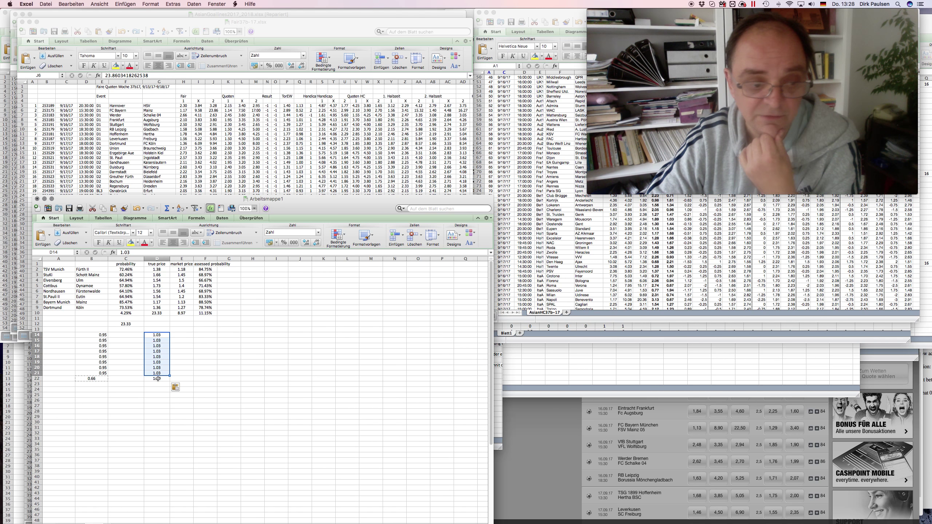
pyautogui.click(157, 378)
pyautogui.moveTo(153, 335); pyautogui.dragTo(161, 373)
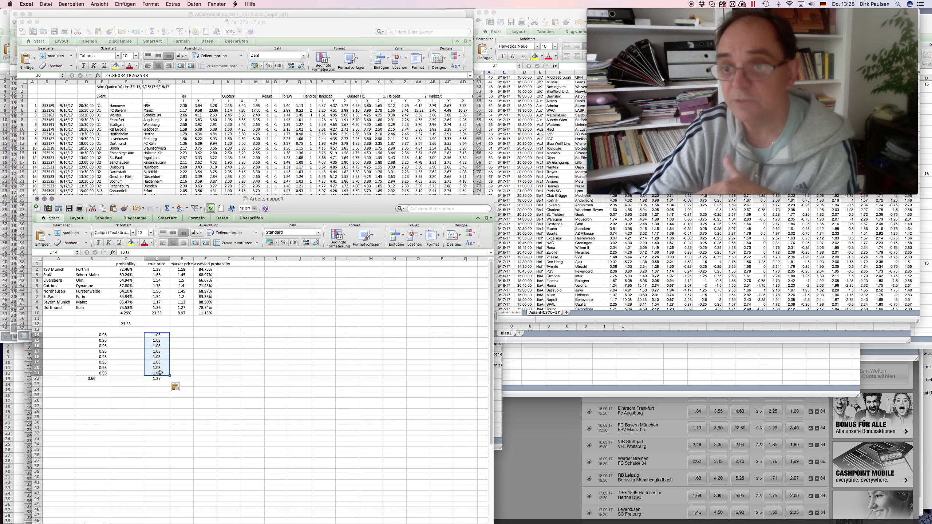
pyautogui.moveTo(685, 171)
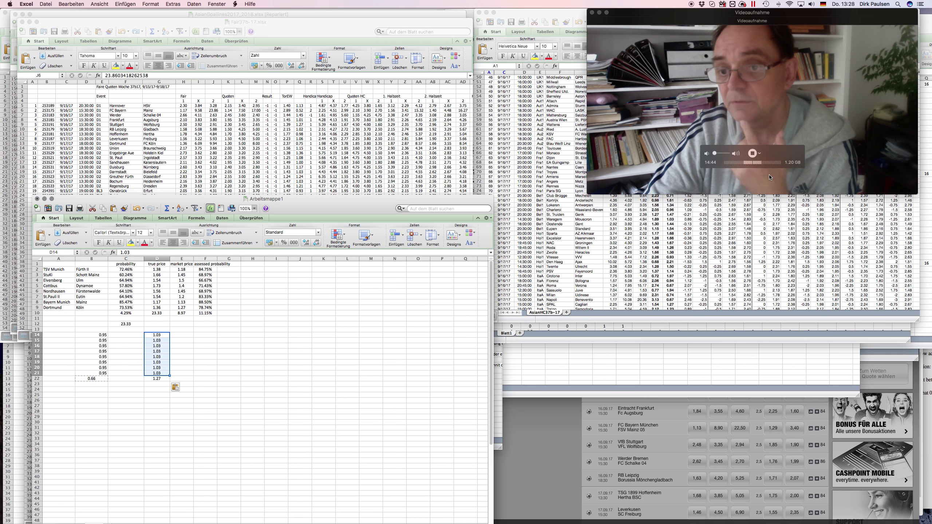